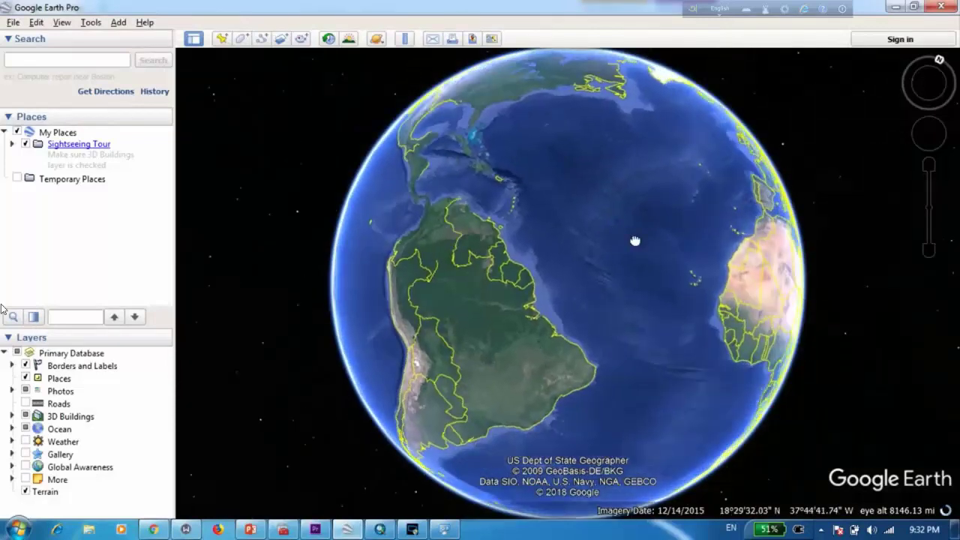
# Spin the globe to Africa, zoom in on Madagascar and centre the island with the Mozambique Channel.
pyautogui.moveTo(708, 332); pyautogui.dragTo(615, 367)
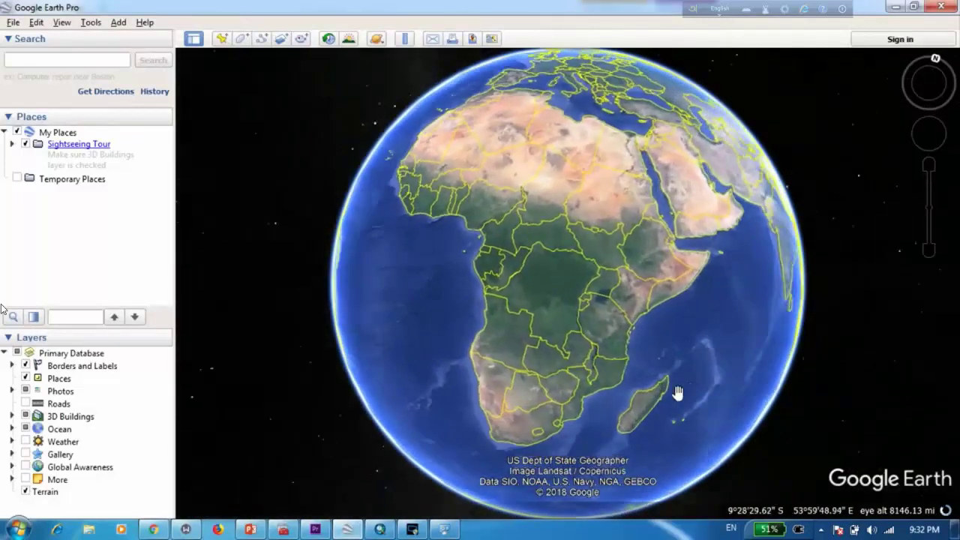
pyautogui.doubleClick(606, 366)
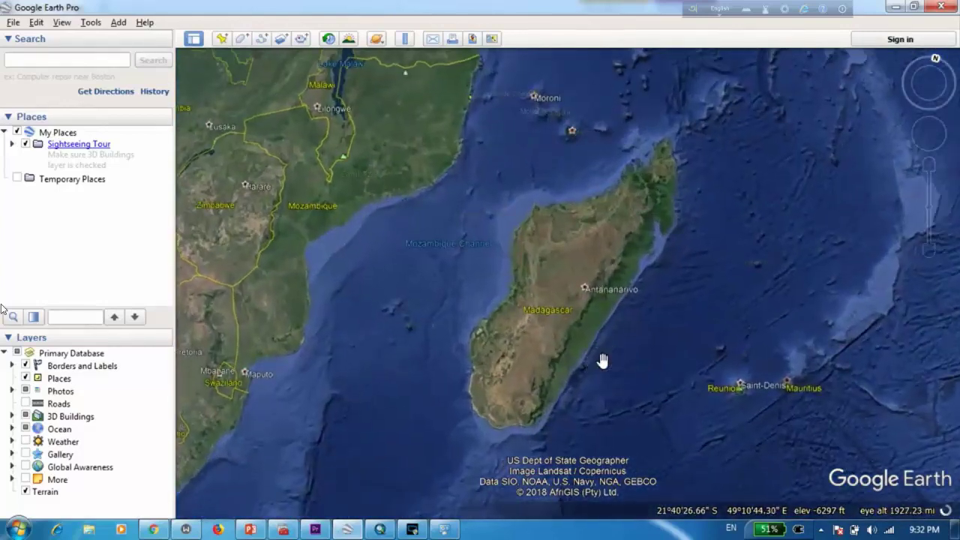
pyautogui.moveTo(615, 369); pyautogui.dragTo(622, 353)
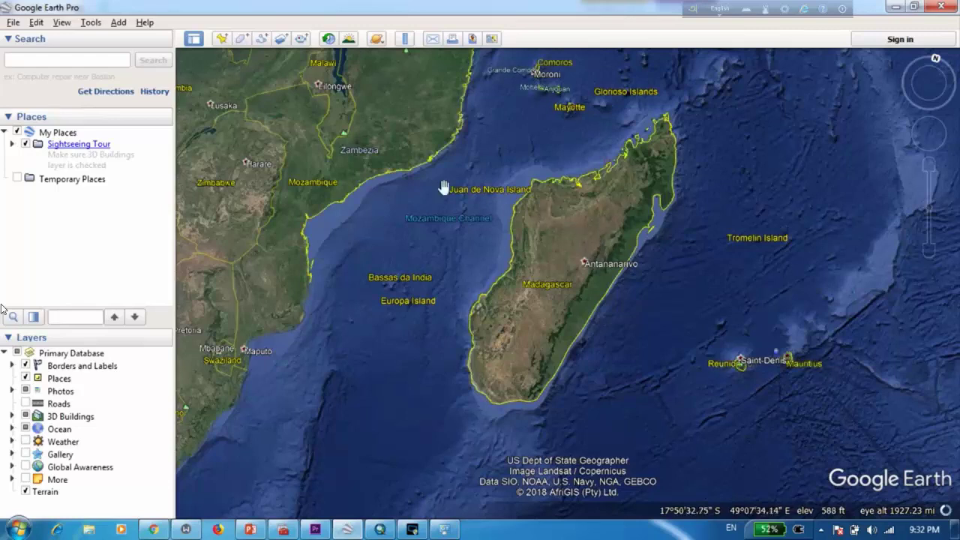
# Start a new polygon named 'Madagascar' with a yellow outline colour.
pyautogui.click(242, 39)
pyautogui.moveTo(731, 129); pyautogui.dragTo(772, 284)
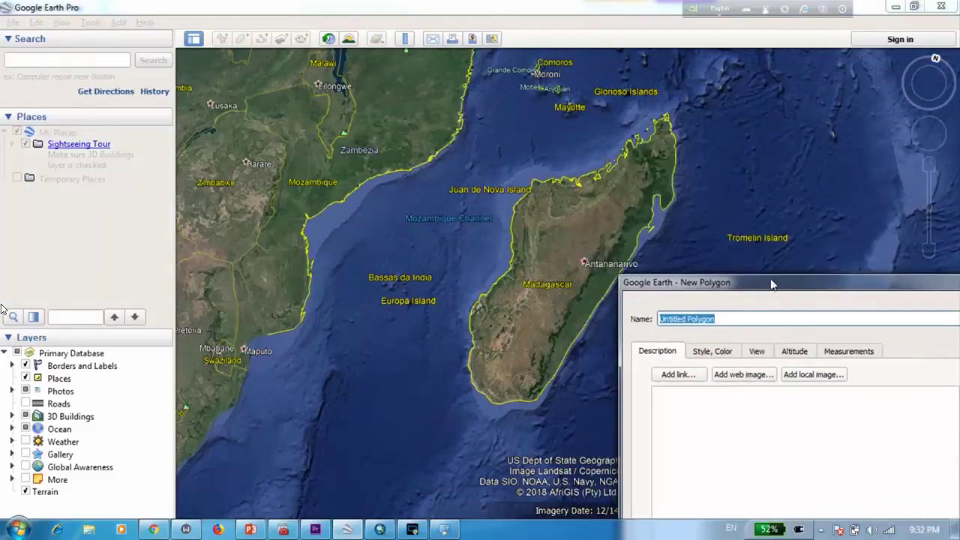
pyautogui.write('Madagascar')
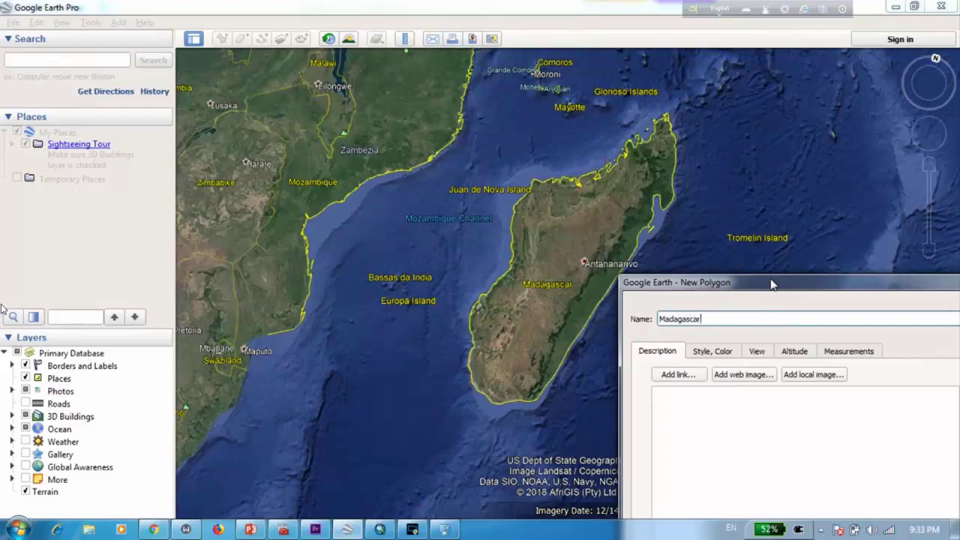
pyautogui.moveTo(773, 284); pyautogui.dragTo(680, 106)
pyautogui.click(628, 174)
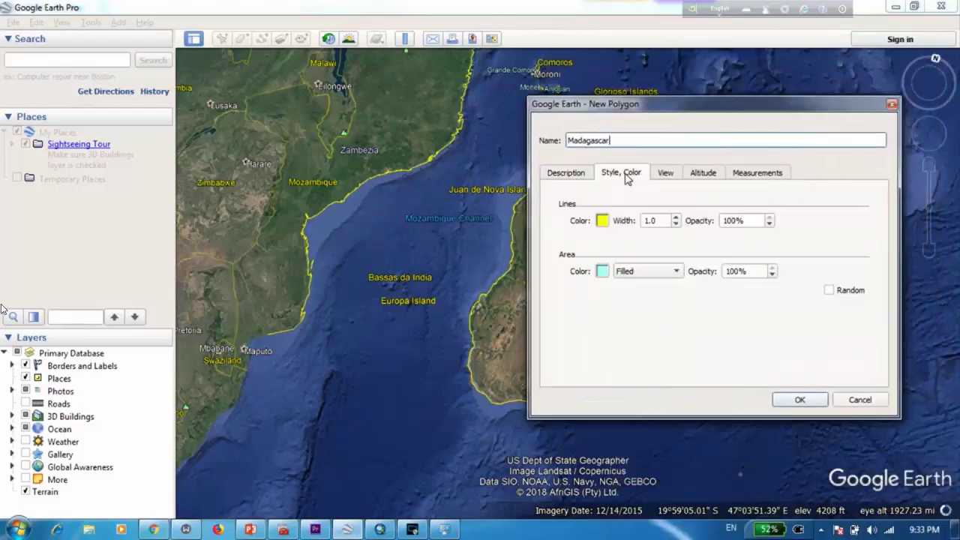
pyautogui.click(602, 222)
pyautogui.moveTo(688, 115); pyautogui.dragTo(334, 144)
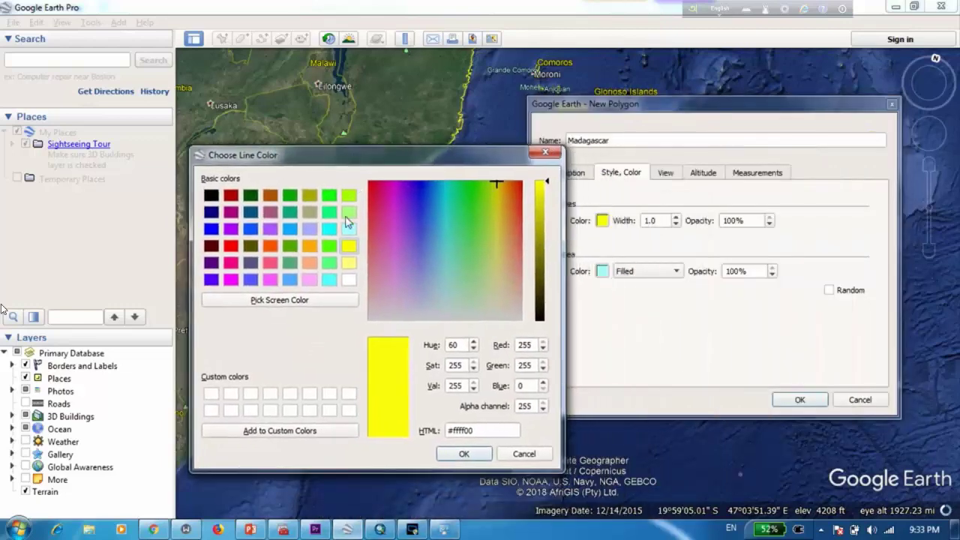
pyautogui.doubleClick(346, 255)
pyautogui.moveTo(716, 109); pyautogui.dragTo(844, 289)
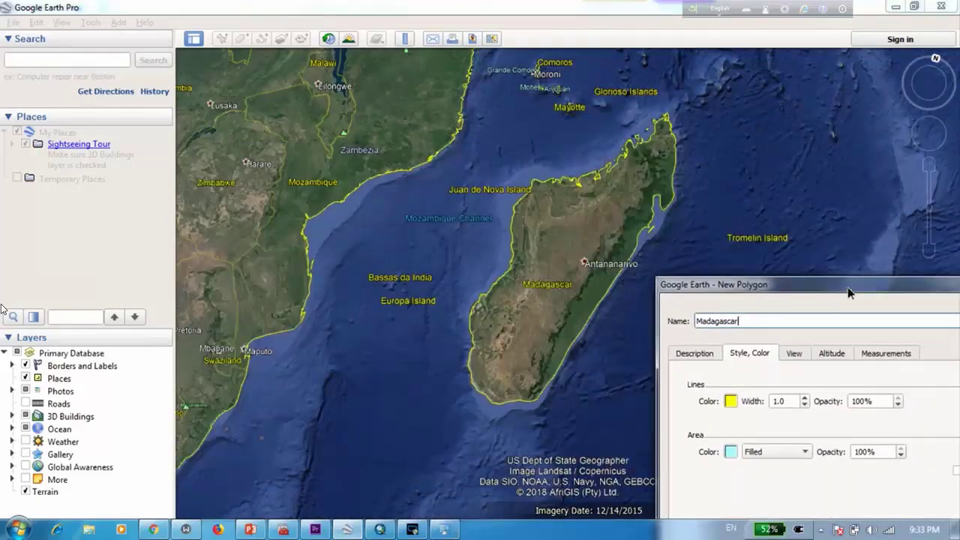
# Trace Madagascar's outline from the southern coast up the east coast around the northern tip.
pyautogui.scroll(-3, 549, 383)
pyautogui.scroll(3, 549, 383)
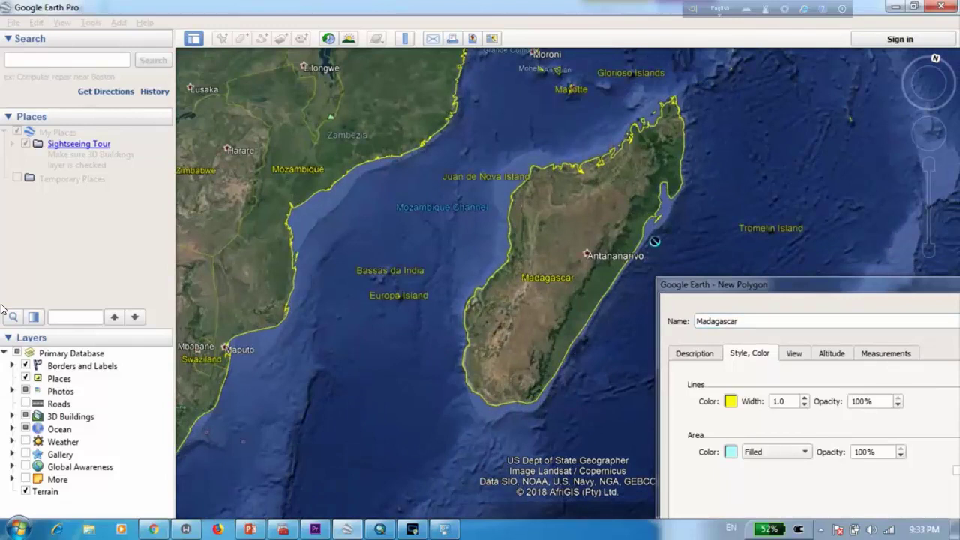
pyautogui.click(535, 395)
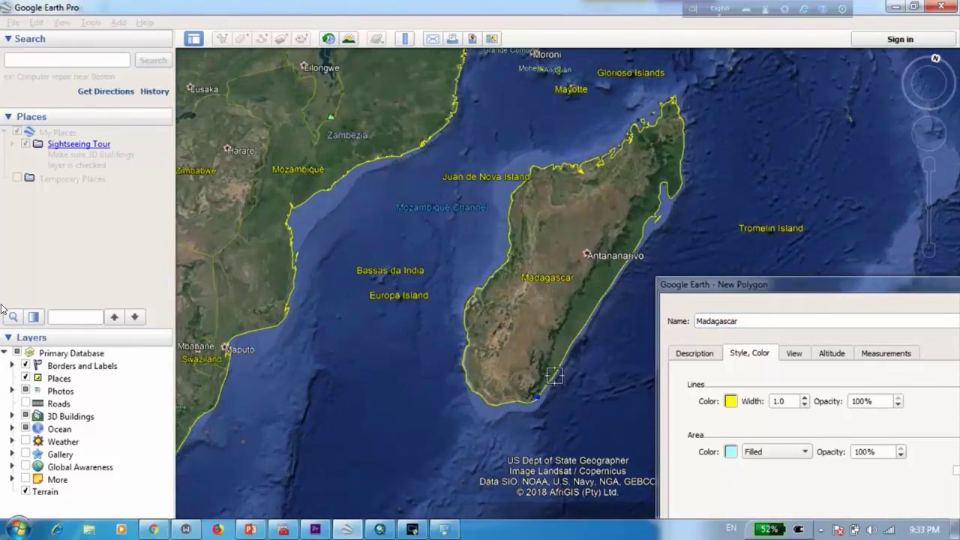
pyautogui.click(576, 339)
pyautogui.click(619, 273)
pyautogui.click(642, 237)
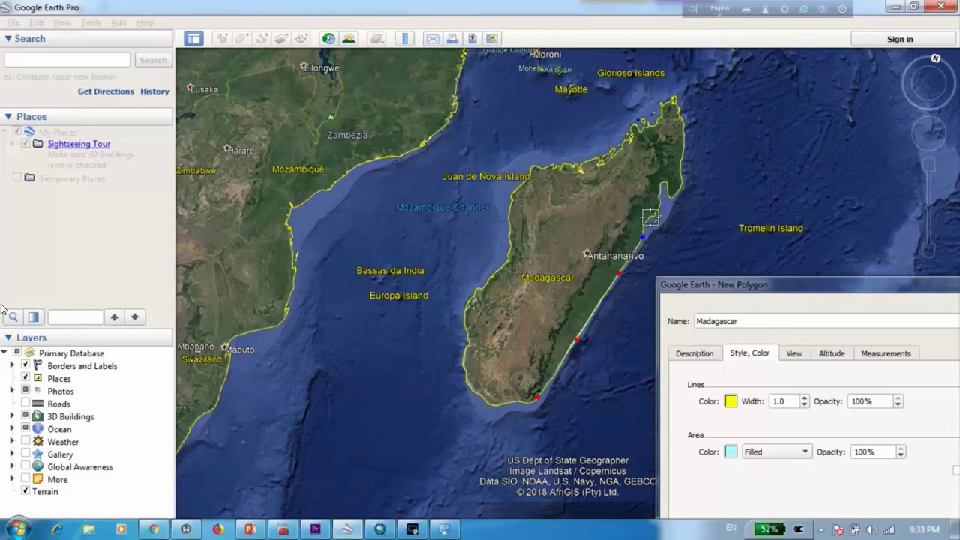
pyautogui.click(653, 218)
pyautogui.click(659, 203)
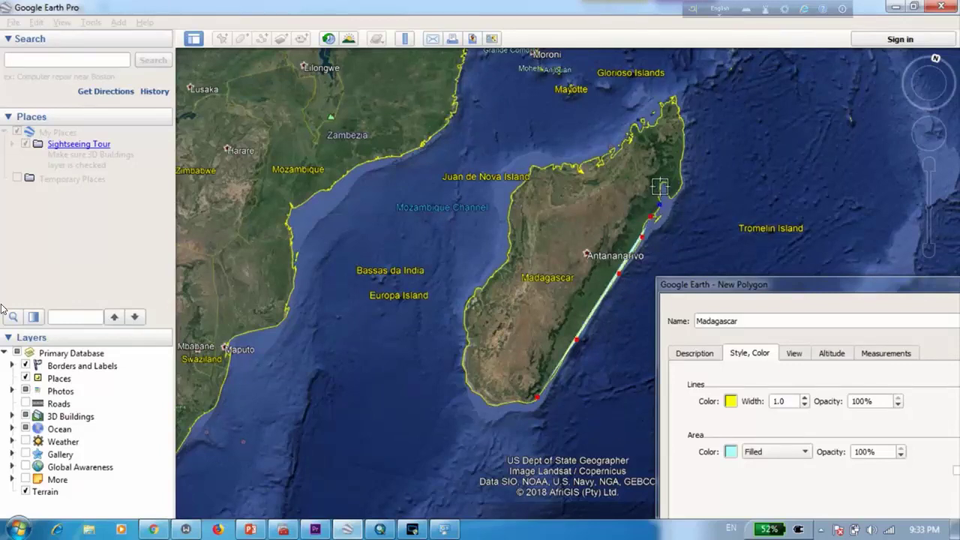
pyautogui.click(663, 185)
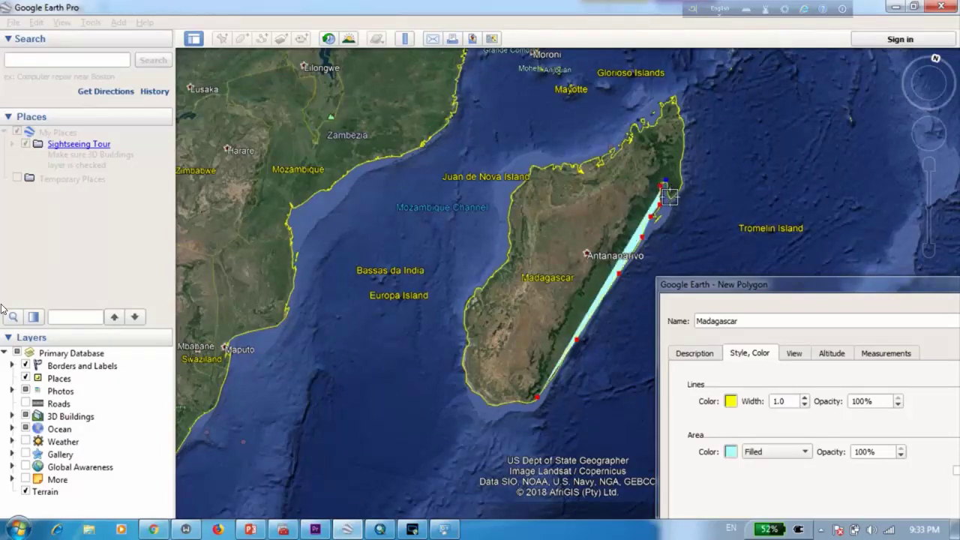
pyautogui.click(666, 180)
pyautogui.click(681, 185)
pyautogui.click(679, 166)
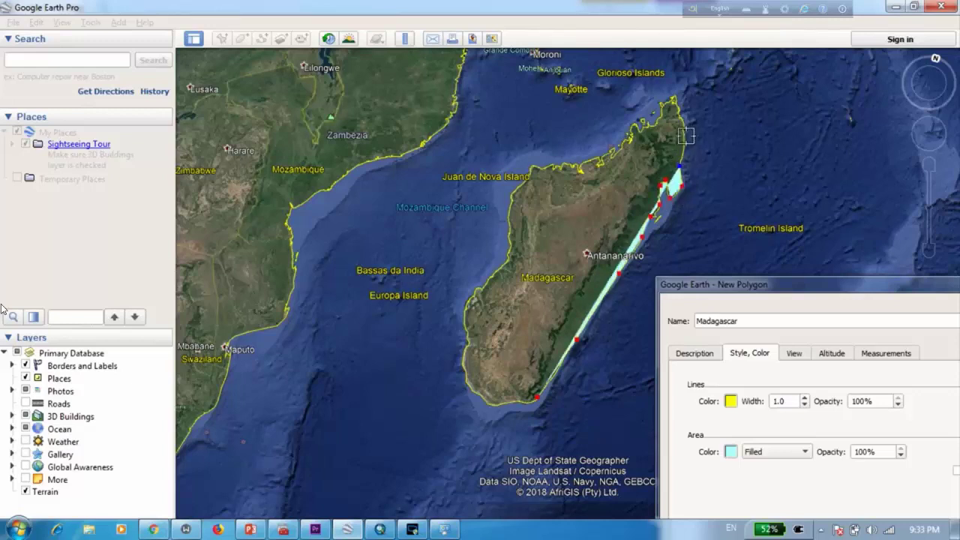
pyautogui.click(684, 135)
pyautogui.click(681, 113)
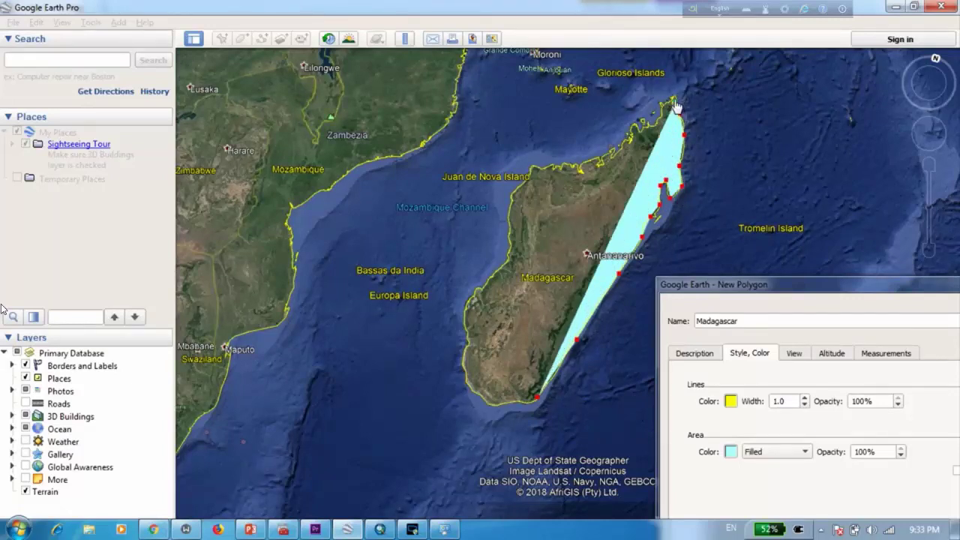
pyautogui.click(676, 99)
pyautogui.click(667, 97)
pyautogui.click(656, 104)
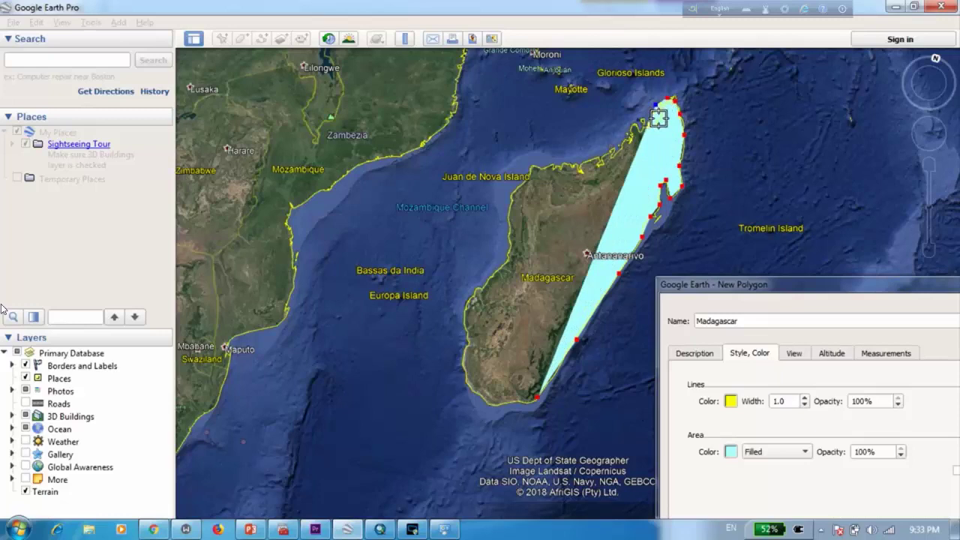
pyautogui.click(659, 119)
# Continue the polygon outline west along the northern coast to the northwest shore.
pyautogui.click(651, 120)
pyautogui.click(643, 123)
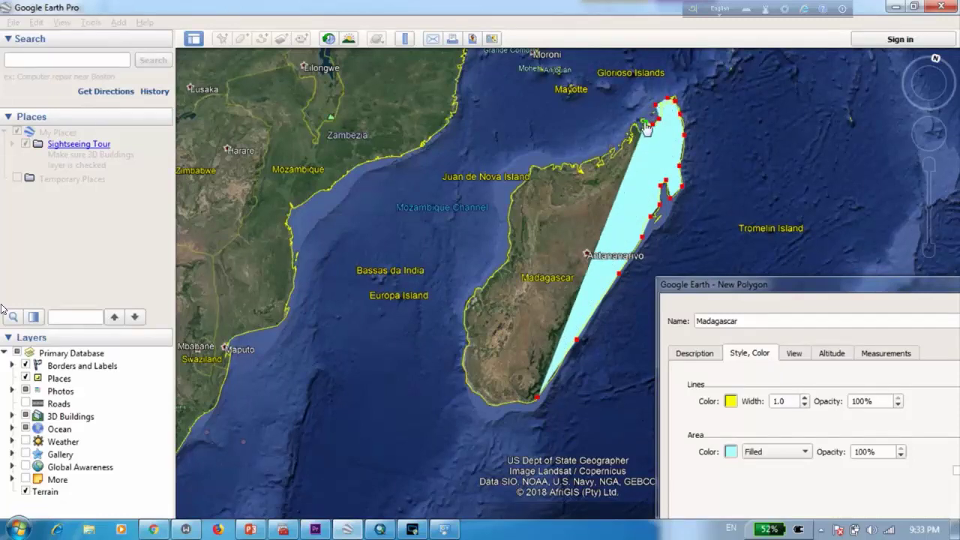
pyautogui.click(635, 129)
pyautogui.click(628, 135)
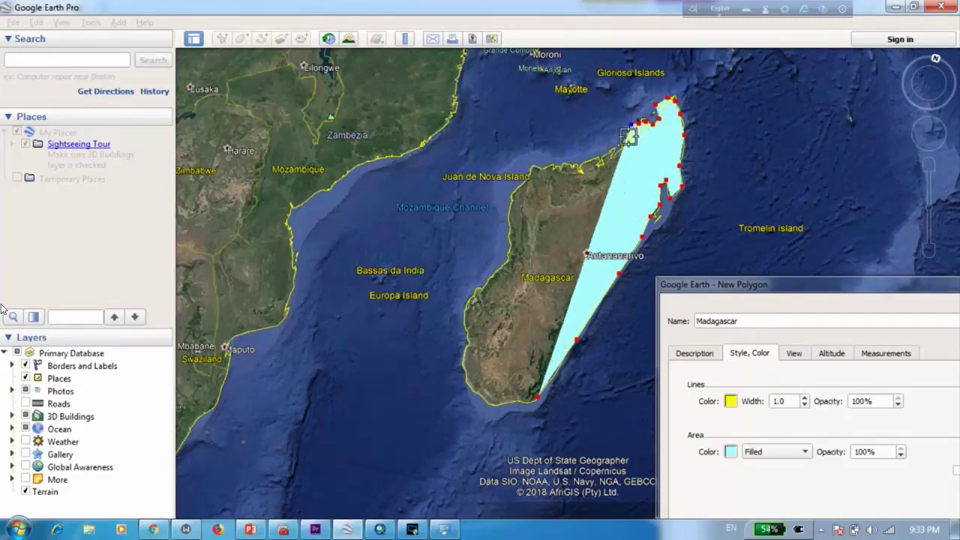
pyautogui.click(621, 144)
pyautogui.click(611, 154)
pyautogui.click(600, 156)
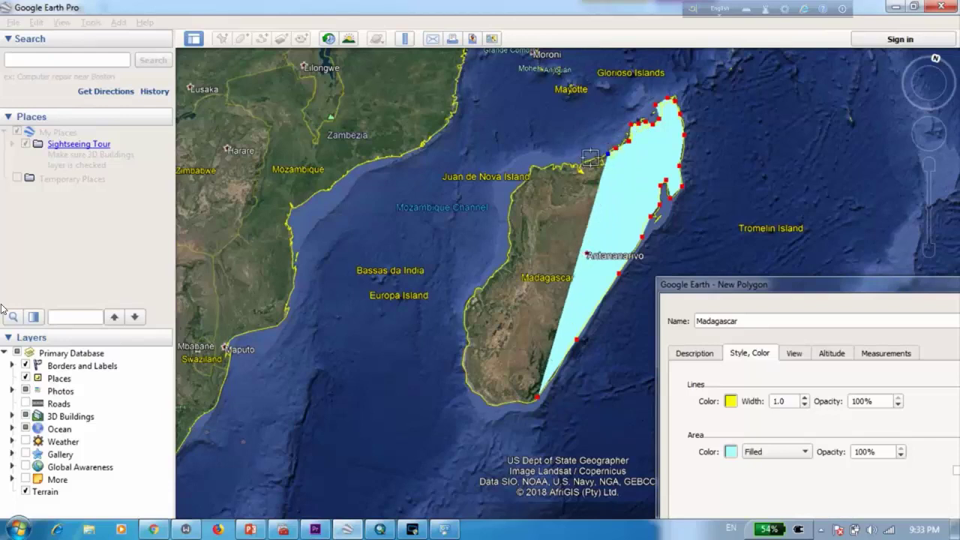
pyautogui.click(591, 160)
pyautogui.click(580, 166)
pyautogui.click(569, 163)
pyautogui.click(561, 164)
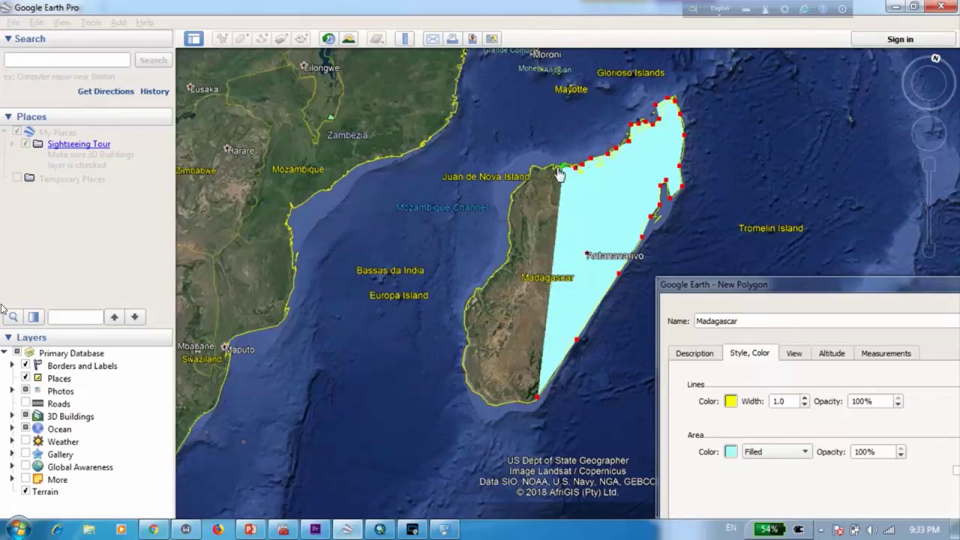
pyautogui.click(553, 165)
pyautogui.click(543, 165)
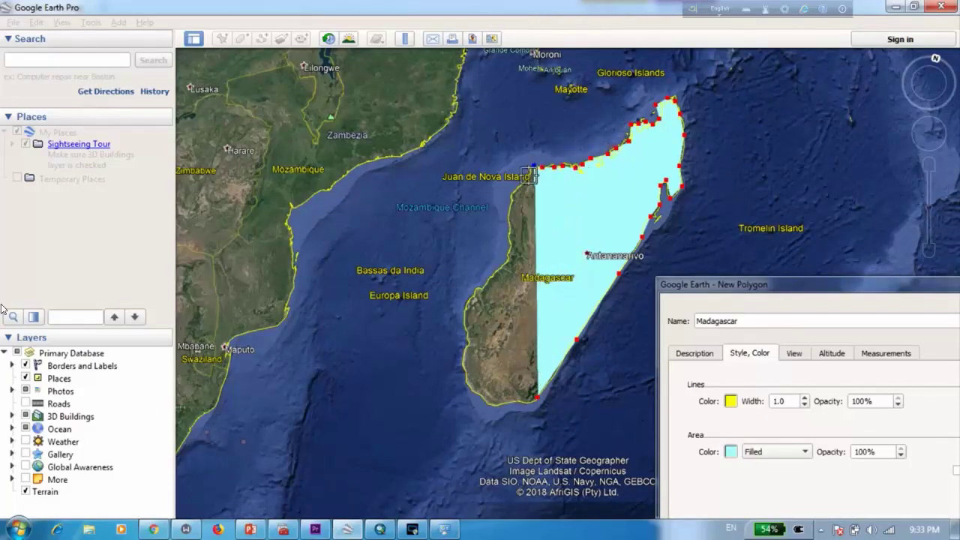
pyautogui.click(533, 164)
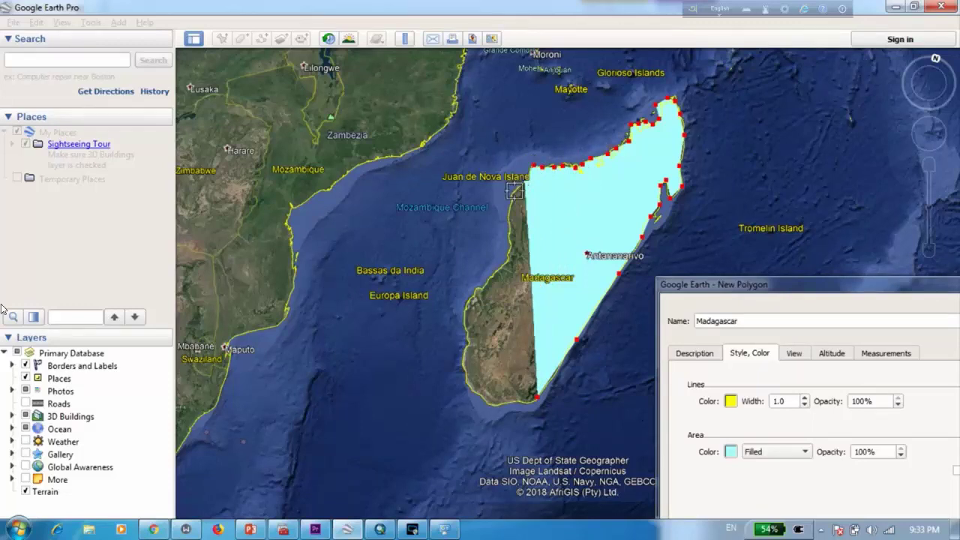
# Trace down the west and southwest coasts and close the outline along the south coast.
pyautogui.click(515, 192)
pyautogui.click(510, 199)
pyautogui.click(507, 223)
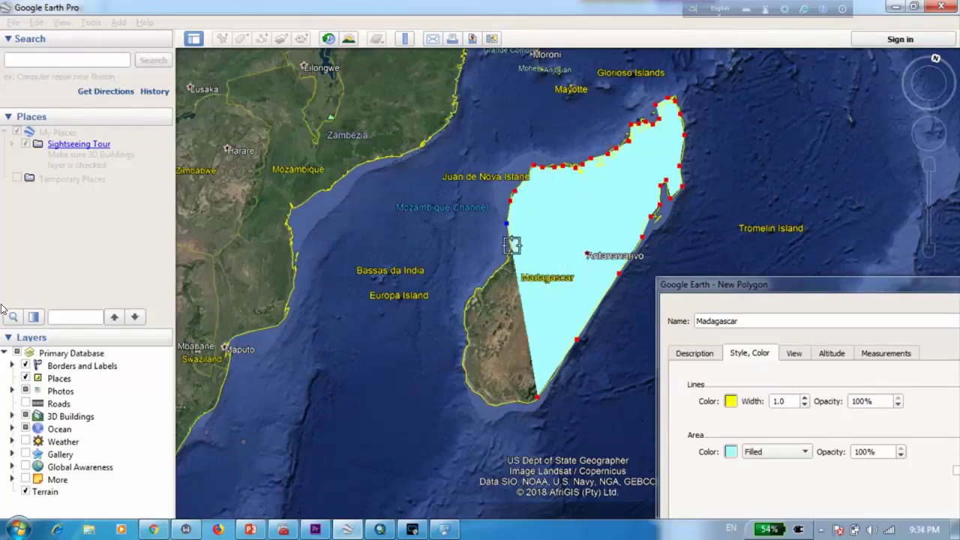
pyautogui.click(508, 241)
pyautogui.click(510, 256)
pyautogui.click(501, 267)
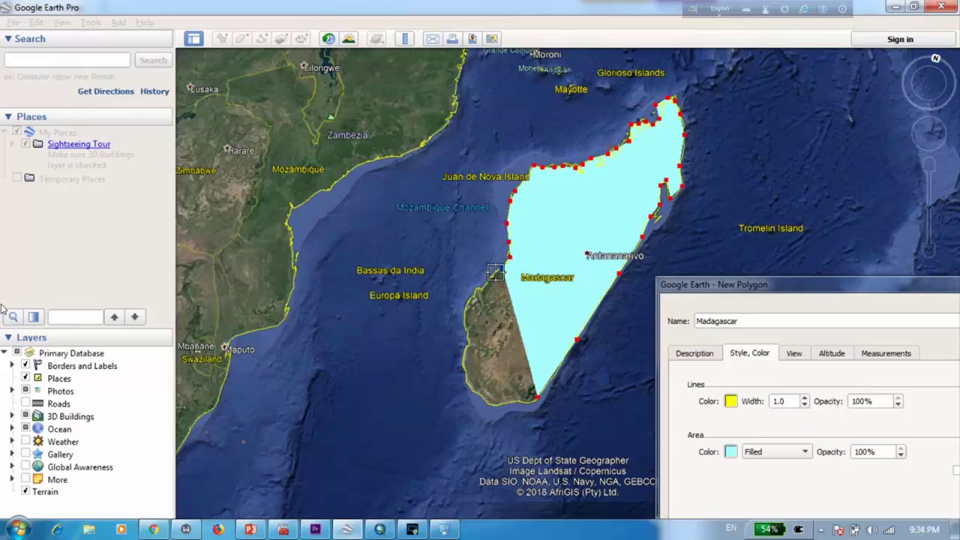
pyautogui.click(492, 275)
pyautogui.click(473, 291)
pyautogui.click(468, 301)
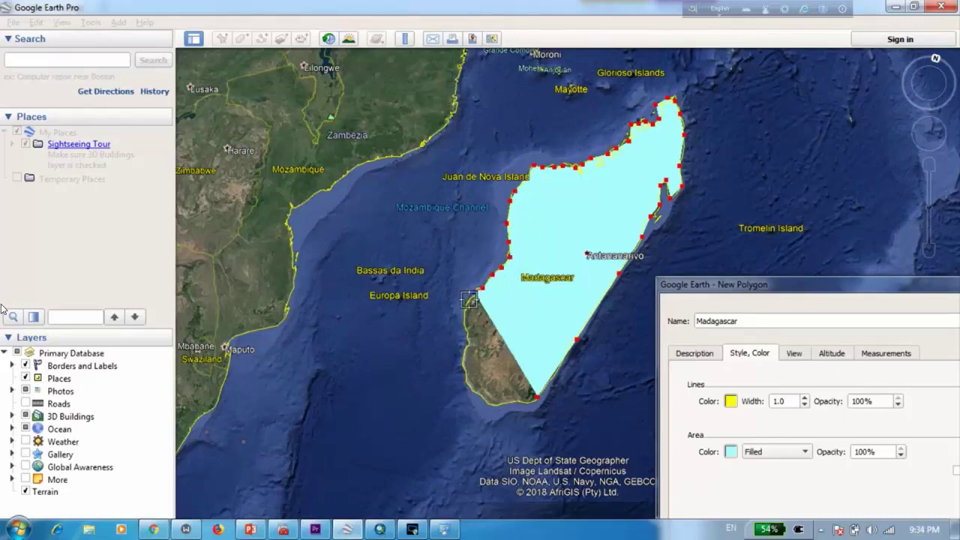
pyautogui.click(464, 312)
pyautogui.click(465, 326)
pyautogui.click(470, 342)
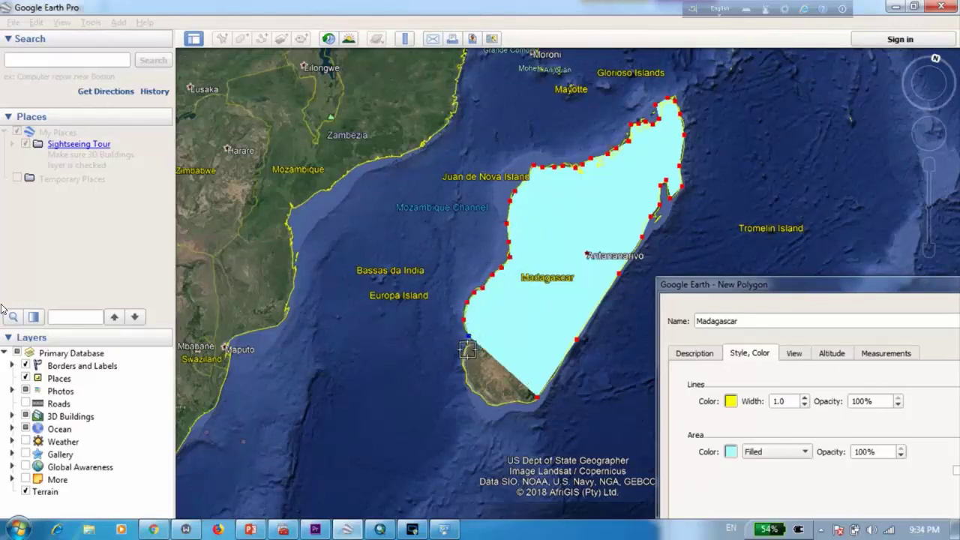
pyautogui.click(468, 351)
pyautogui.click(462, 362)
pyautogui.click(473, 387)
pyautogui.click(476, 395)
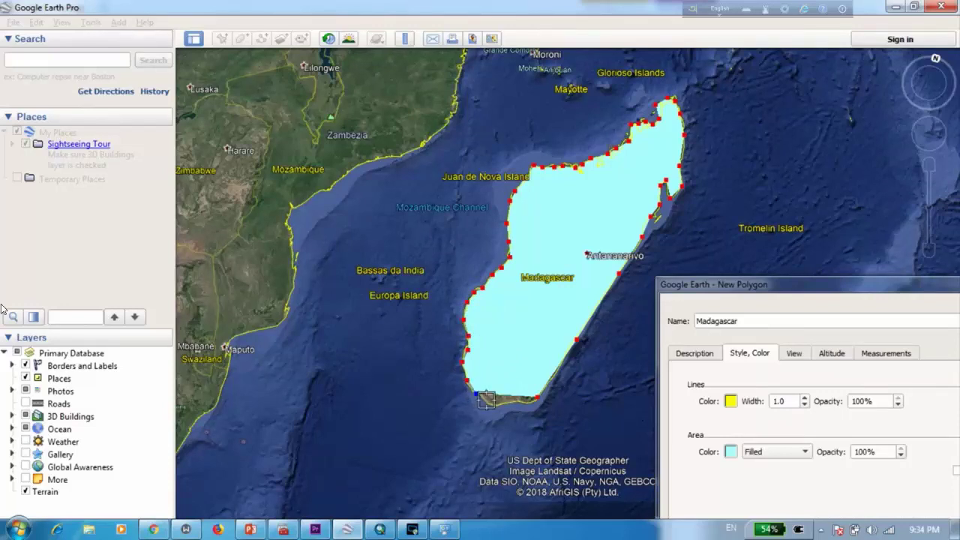
pyautogui.click(488, 402)
pyautogui.click(500, 408)
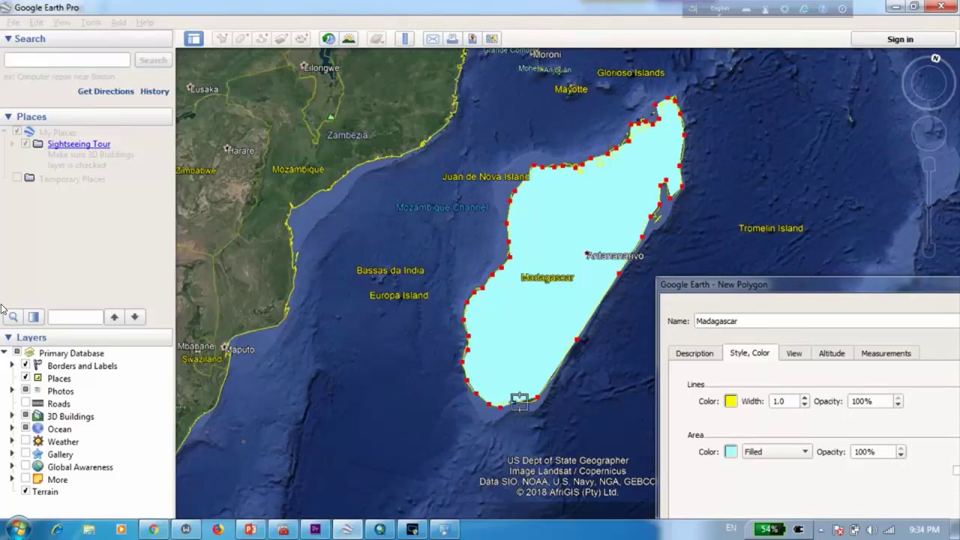
pyautogui.click(513, 404)
pyautogui.click(529, 401)
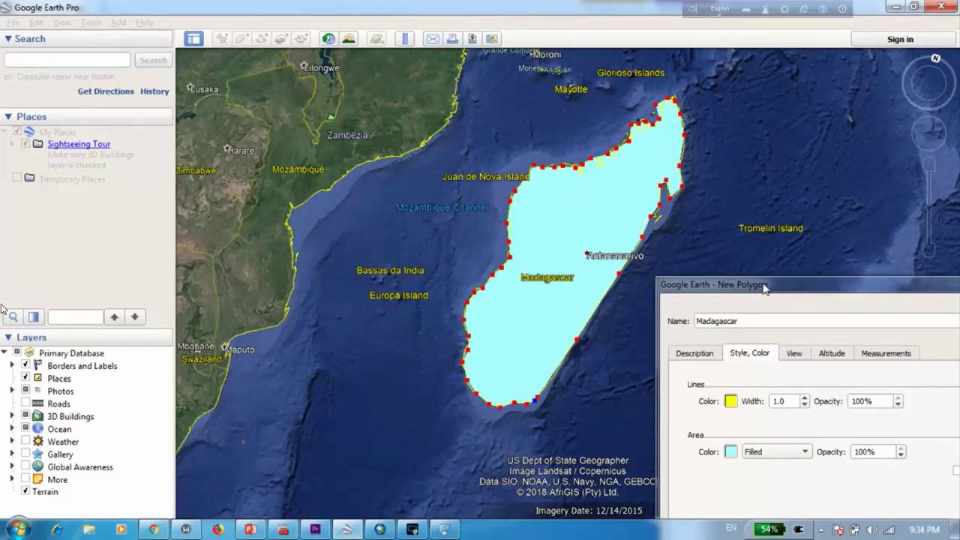
pyautogui.moveTo(764, 289); pyautogui.dragTo(641, 159)
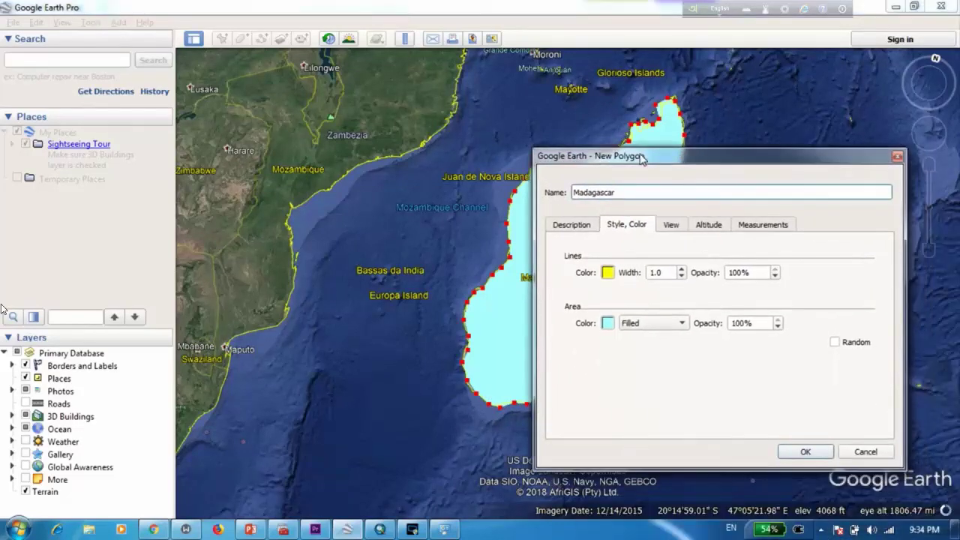
# Confirm the Madagascar polygon and locate it at the end of the Places list.
pyautogui.click(806, 452)
pyautogui.scroll(5, 163, 221)
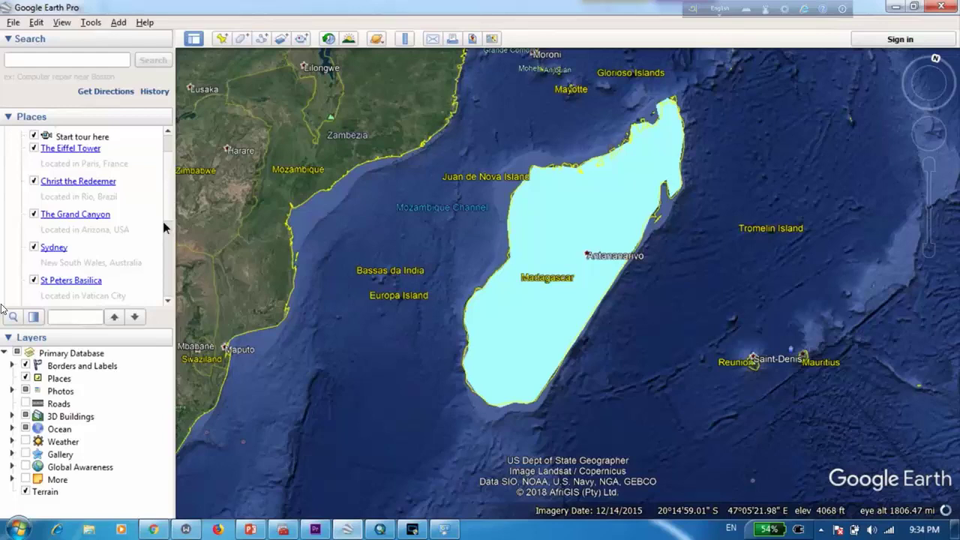
pyautogui.moveTo(171, 213); pyautogui.dragTo(168, 291)
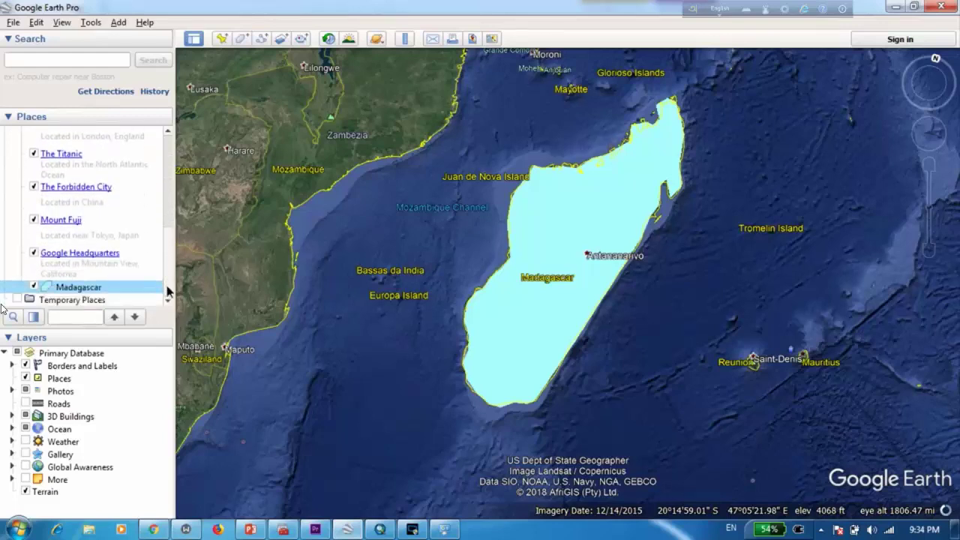
# Save the Madagascar place as a Kmz file named Madagascar in the KMZ to Shapefile folder.
pyautogui.rightClick(91, 291)
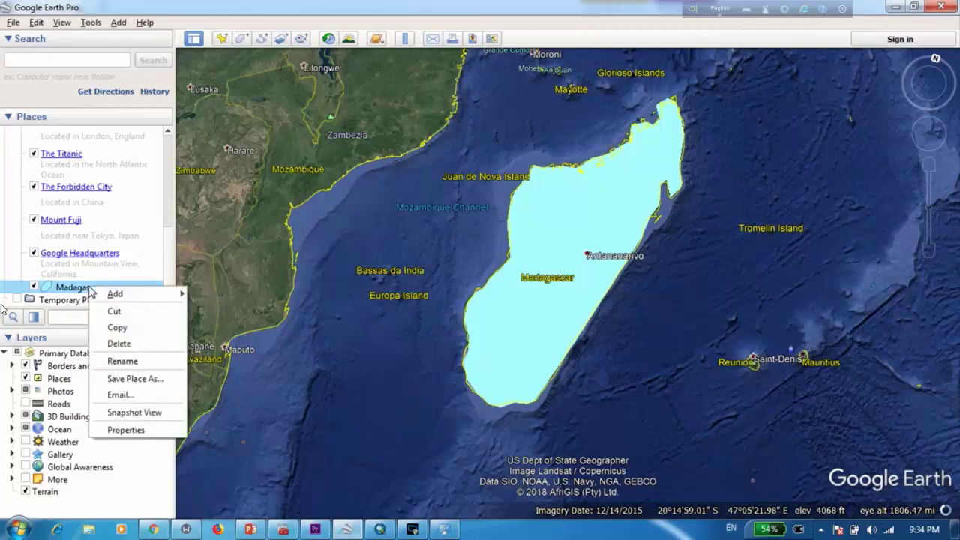
pyautogui.click(151, 383)
pyautogui.moveTo(768, 157); pyautogui.dragTo(770, 179)
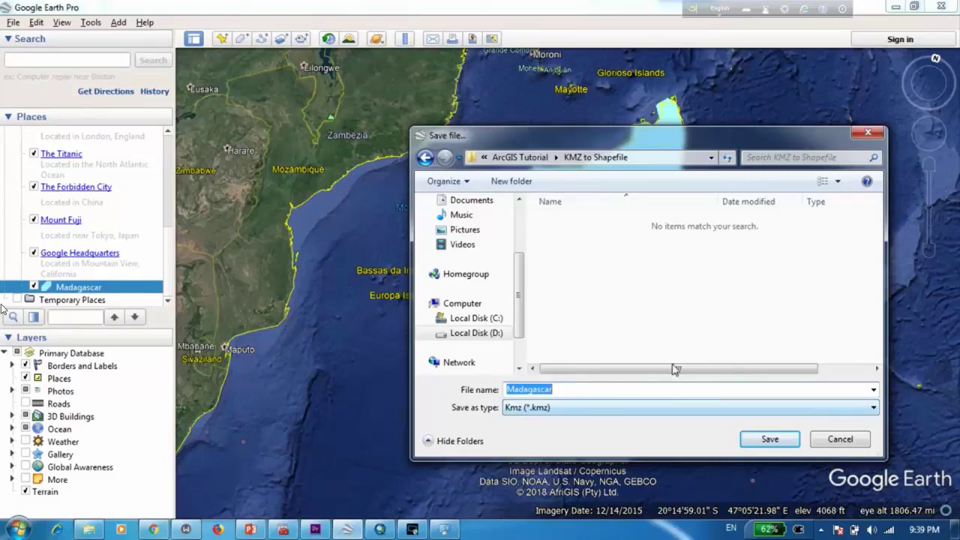
pyautogui.click(769, 438)
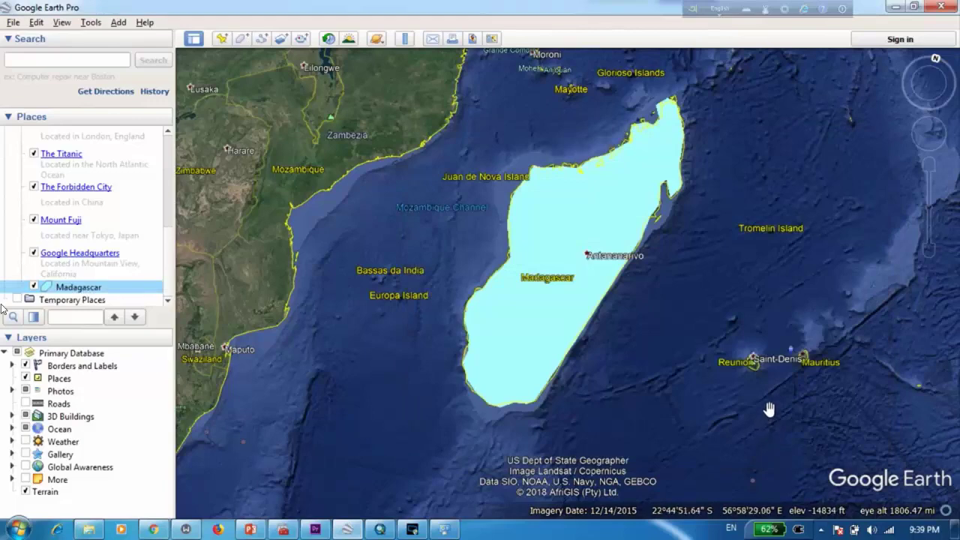
# In ArcMap, search for 'KML to layer' and open the KML To Layer conversion tool.
pyautogui.hotkey('alt', 'Tab')
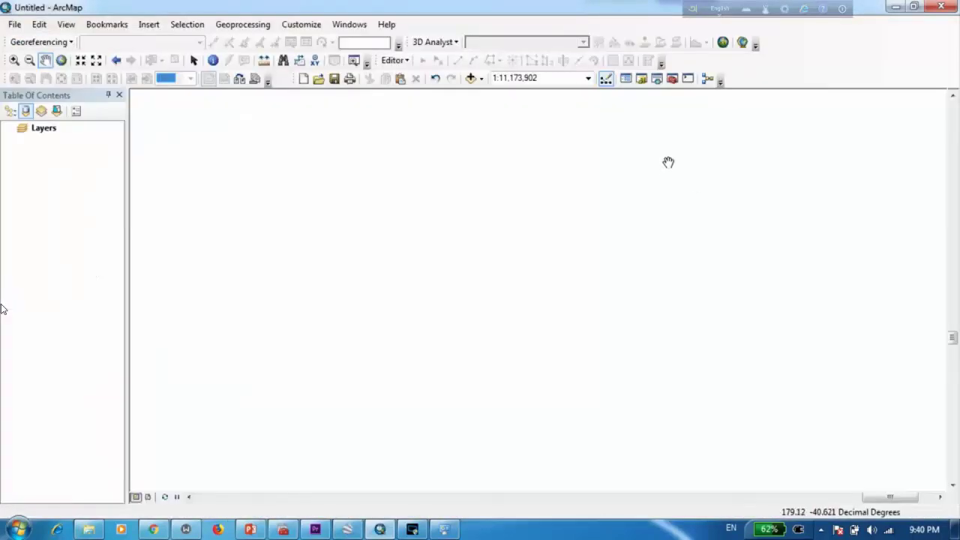
pyautogui.click(657, 79)
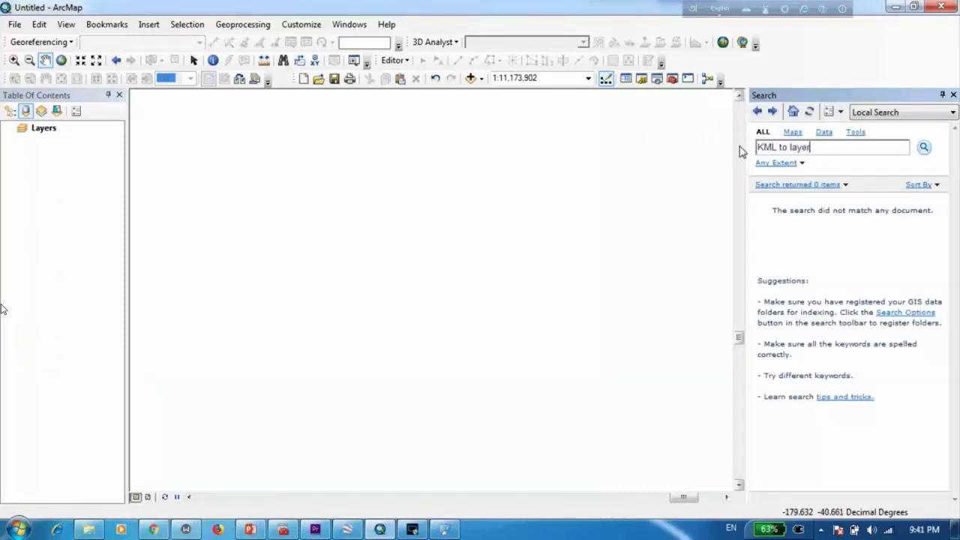
pyautogui.press('Return')
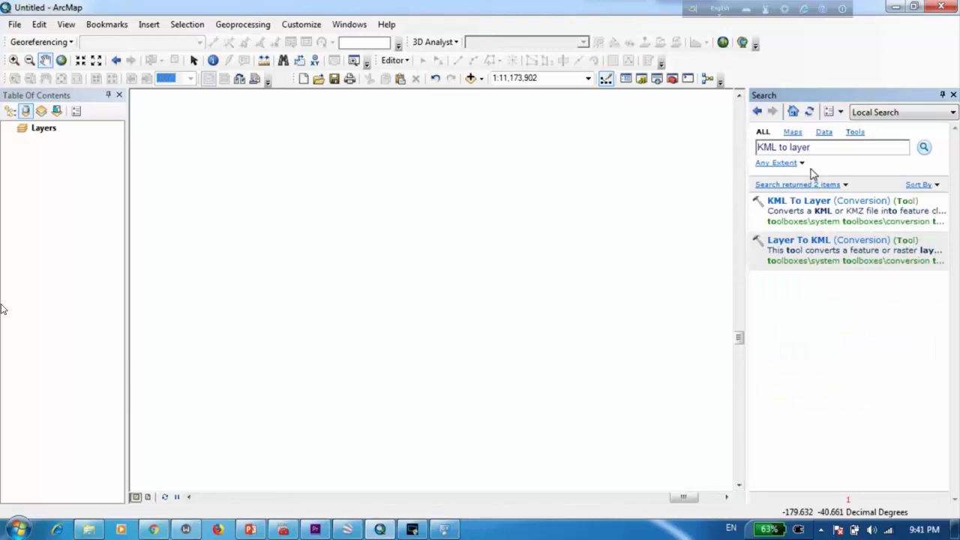
pyautogui.click(836, 201)
# Run KML To Layer with input Madagascar.kmz and output location the KMZ to Shapefile folder.
pyautogui.moveTo(543, 112); pyautogui.dragTo(418, 158)
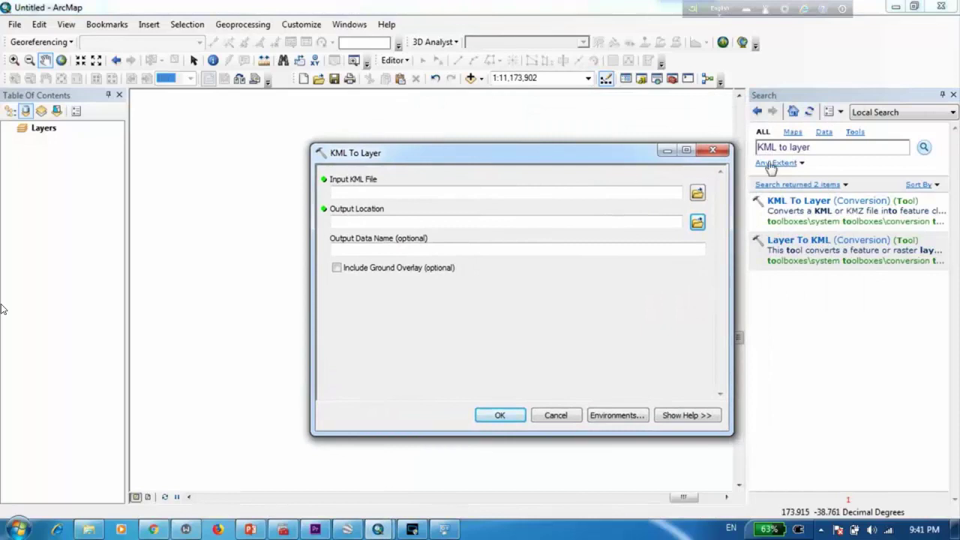
pyautogui.click(698, 196)
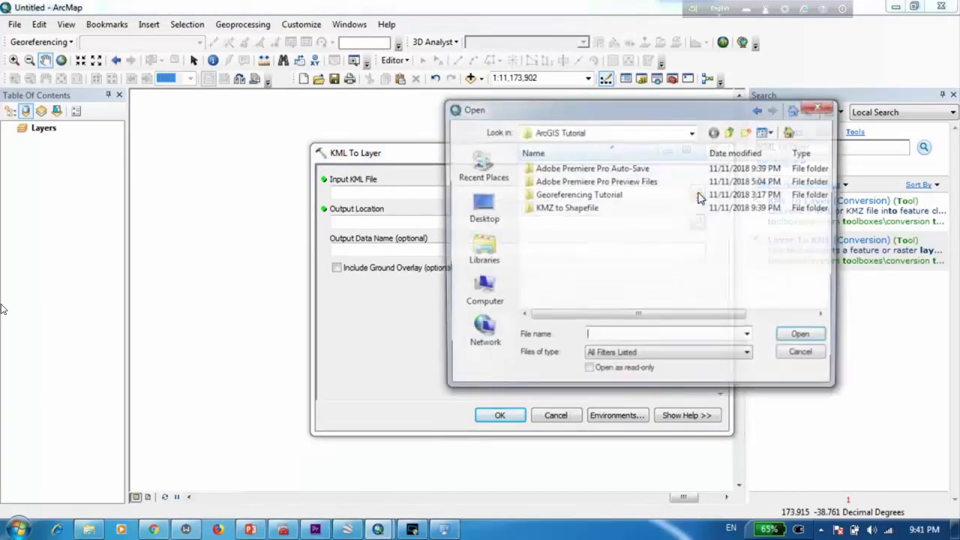
pyautogui.click(593, 210)
pyautogui.doubleClick(593, 210)
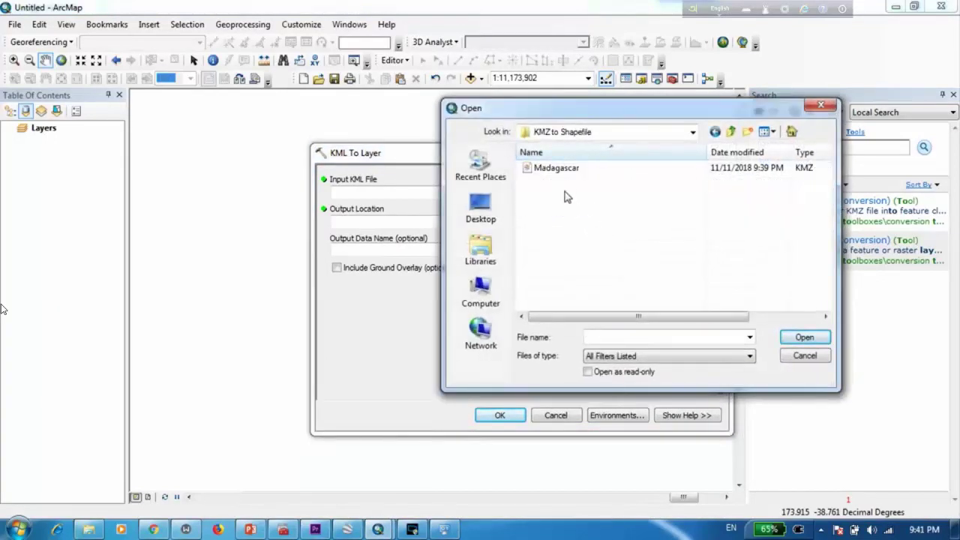
pyautogui.click(570, 172)
pyautogui.click(803, 337)
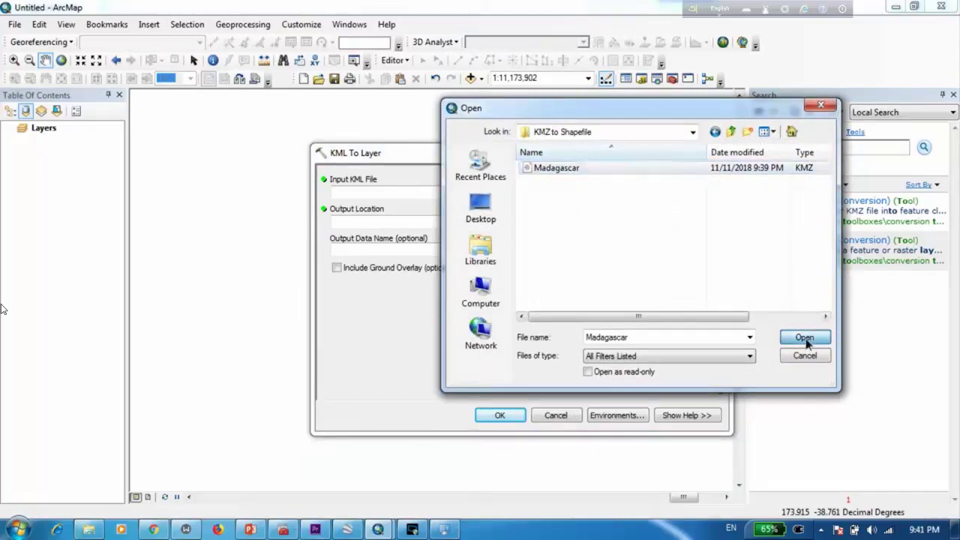
pyautogui.click(697, 222)
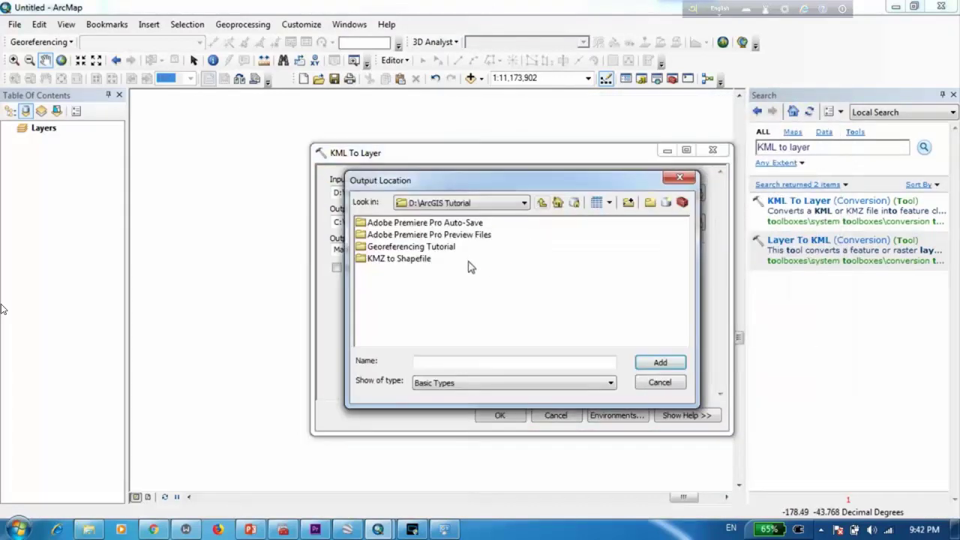
pyautogui.click(417, 260)
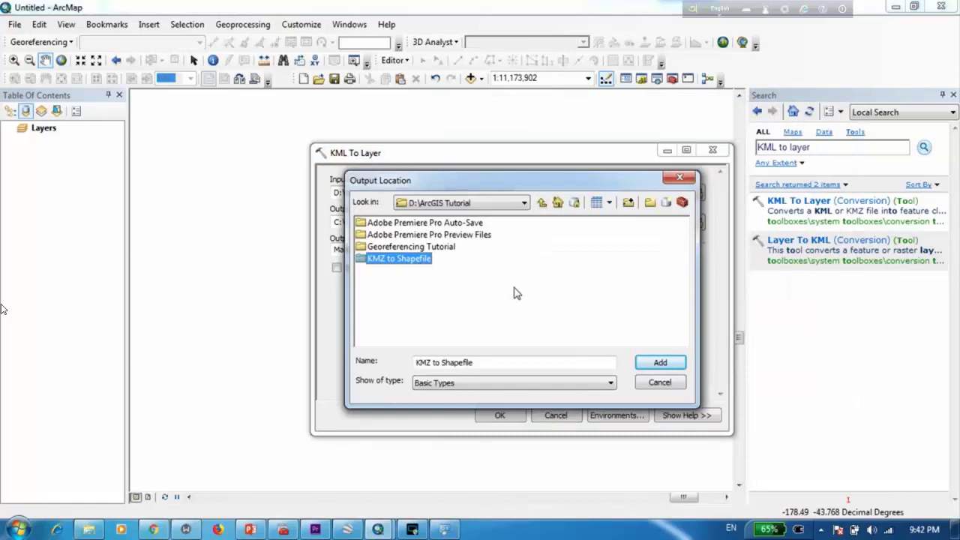
pyautogui.click(651, 364)
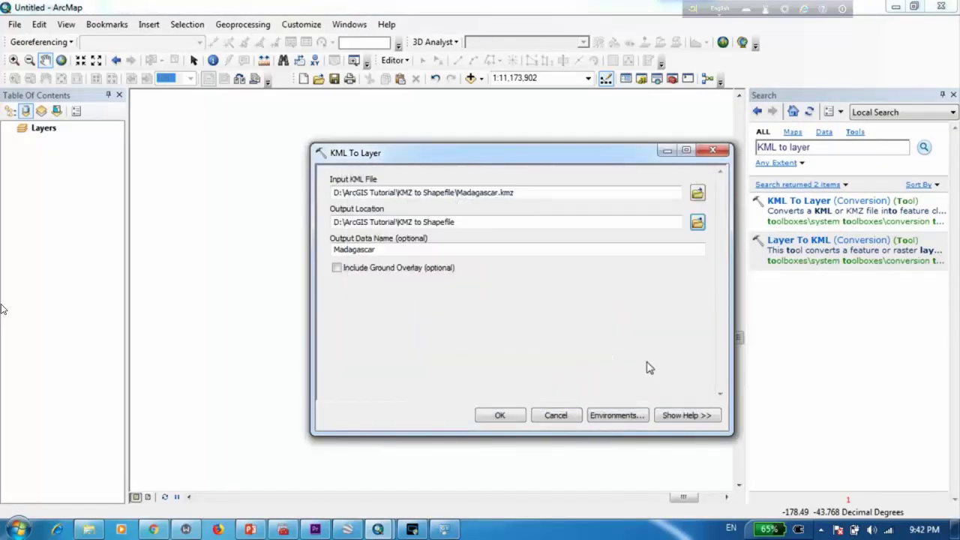
pyautogui.click(518, 414)
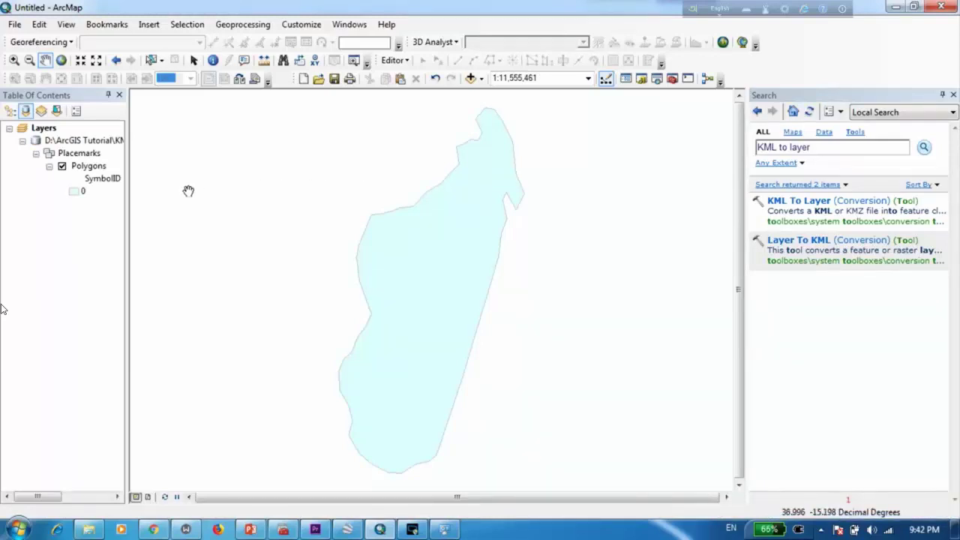
# Export the Polygons layer to Madagascar_Shapefile.shp and add it to the map.
pyautogui.rightClick(84, 167)
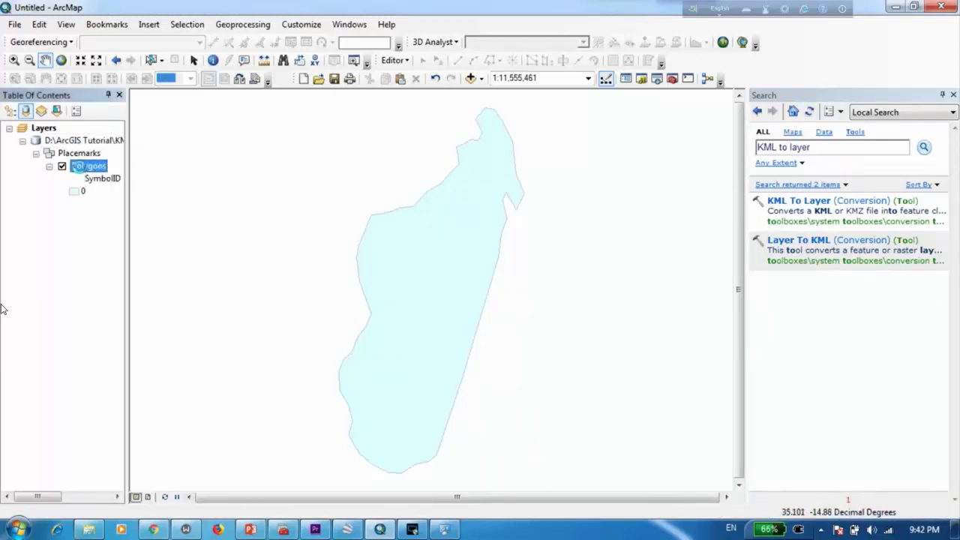
pyautogui.click(83, 166)
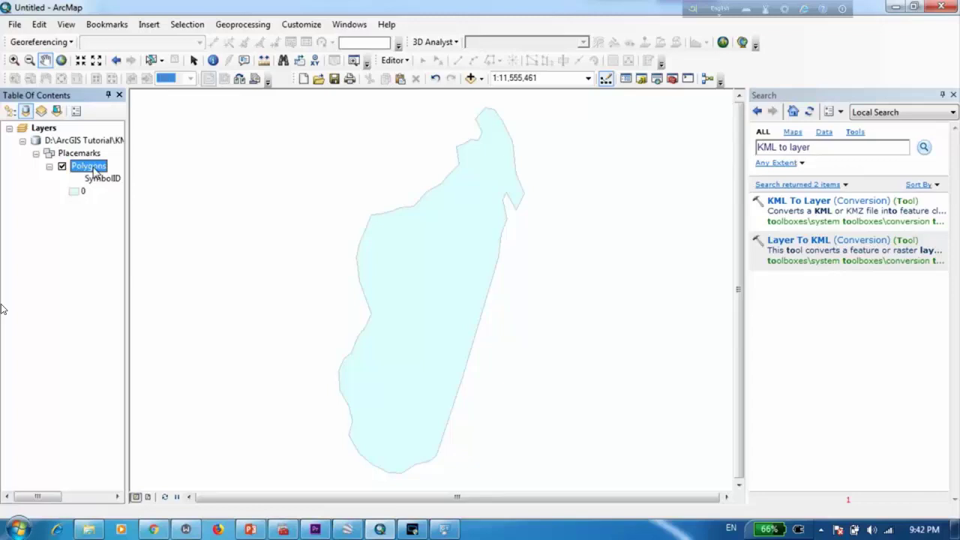
pyautogui.rightClick(89, 167)
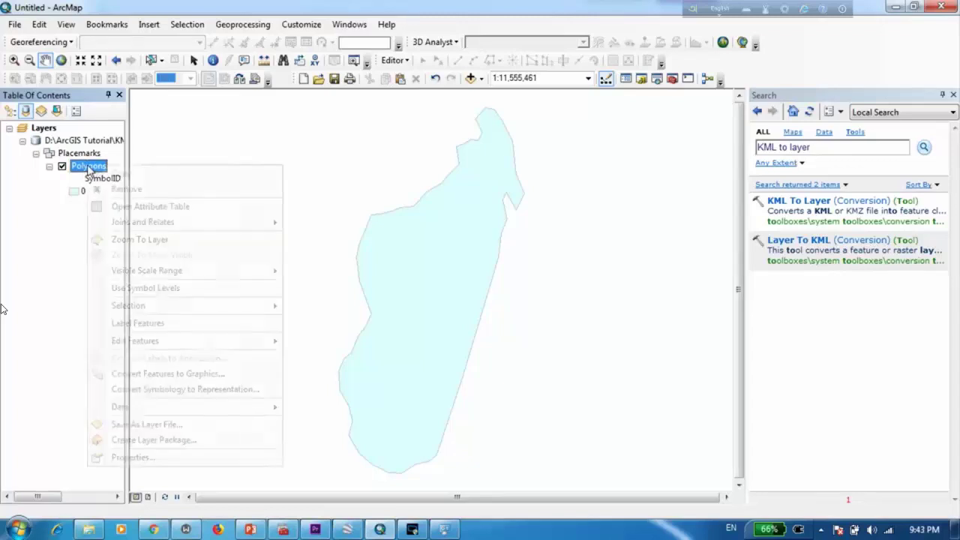
pyautogui.moveTo(176, 409)
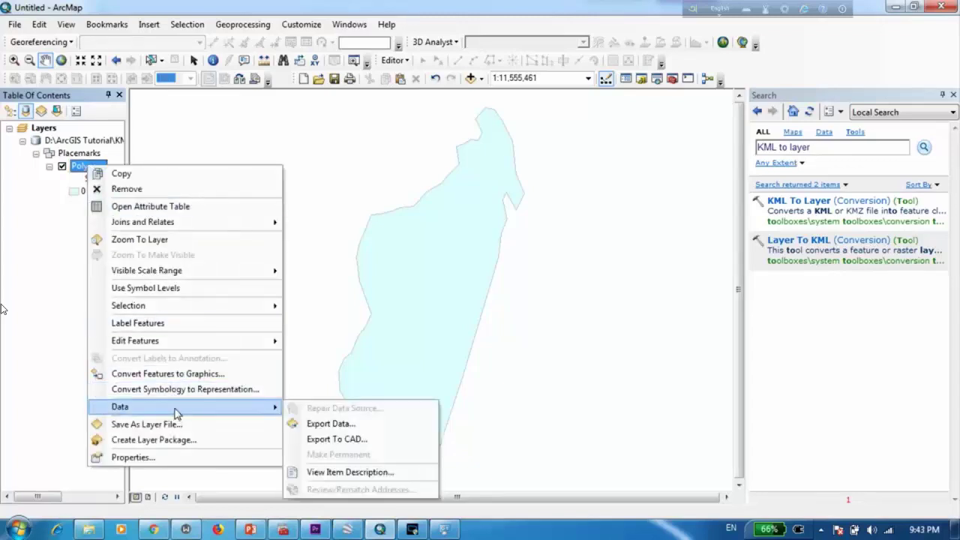
pyautogui.click(321, 424)
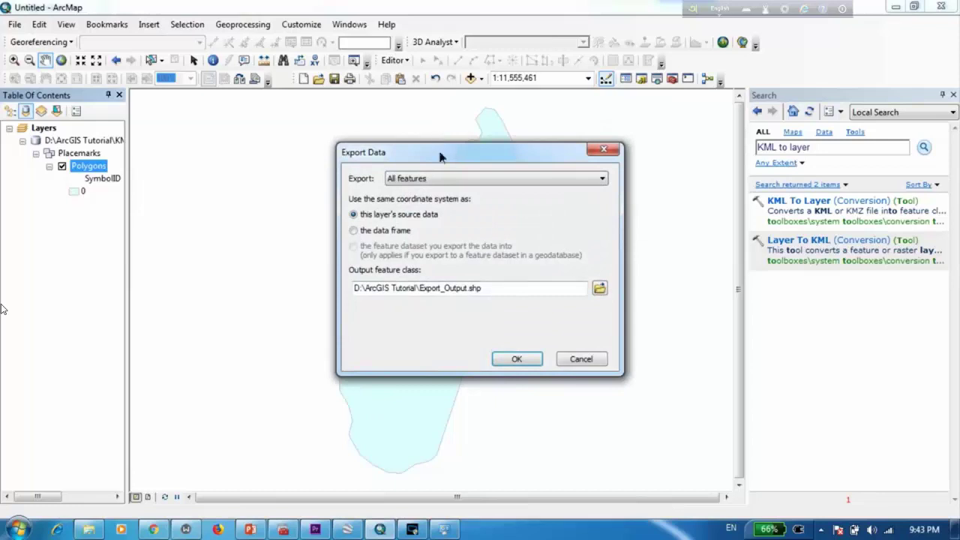
pyautogui.moveTo(441, 153); pyautogui.dragTo(571, 189)
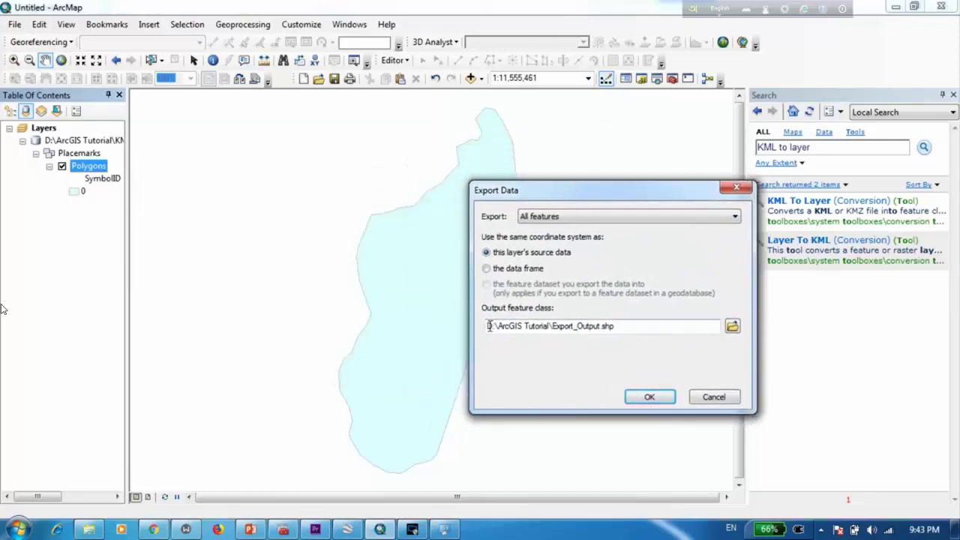
pyautogui.moveTo(489, 326); pyautogui.dragTo(615, 327)
pyautogui.click(556, 333)
pyautogui.moveTo(552, 326); pyautogui.dragTo(594, 327)
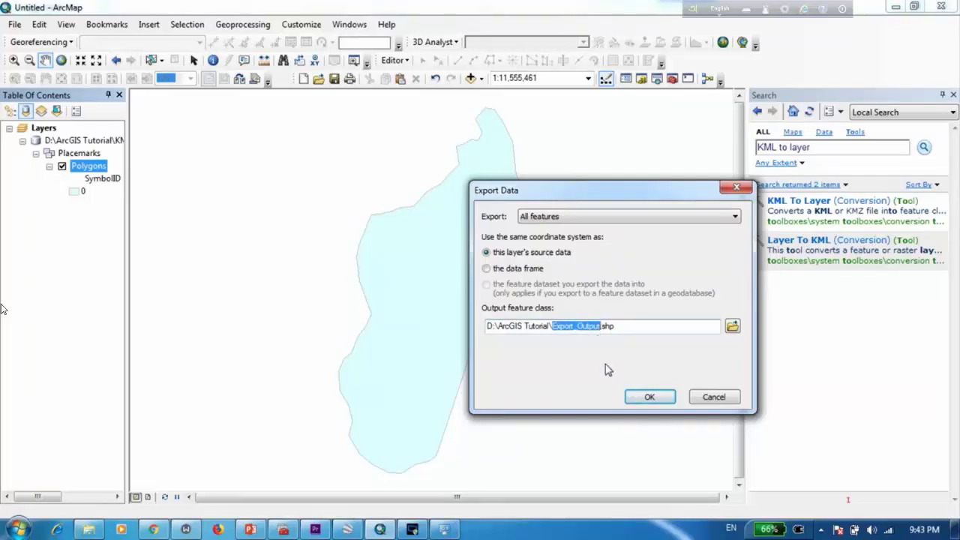
pyautogui.write('Madagasc')
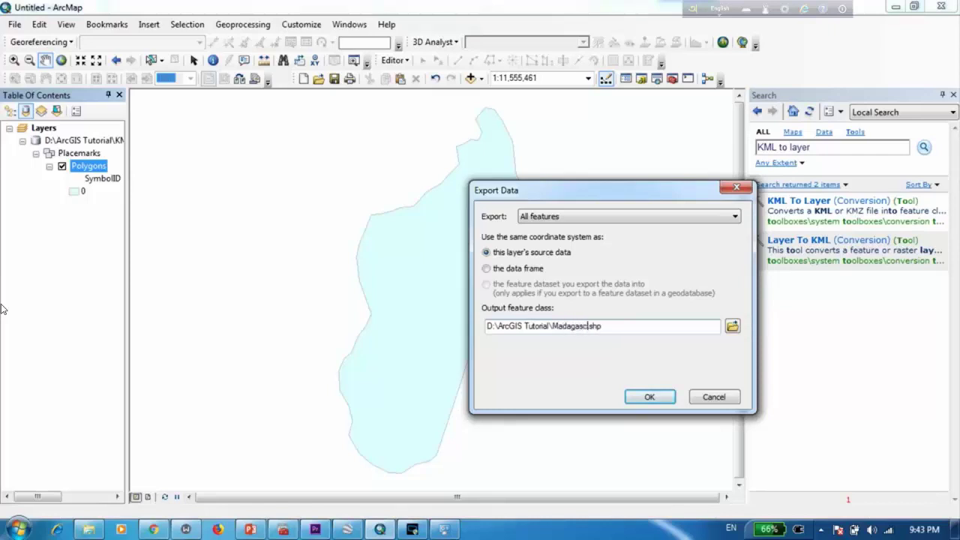
pyautogui.write('ar_Shapefile')
pyautogui.click(643, 394)
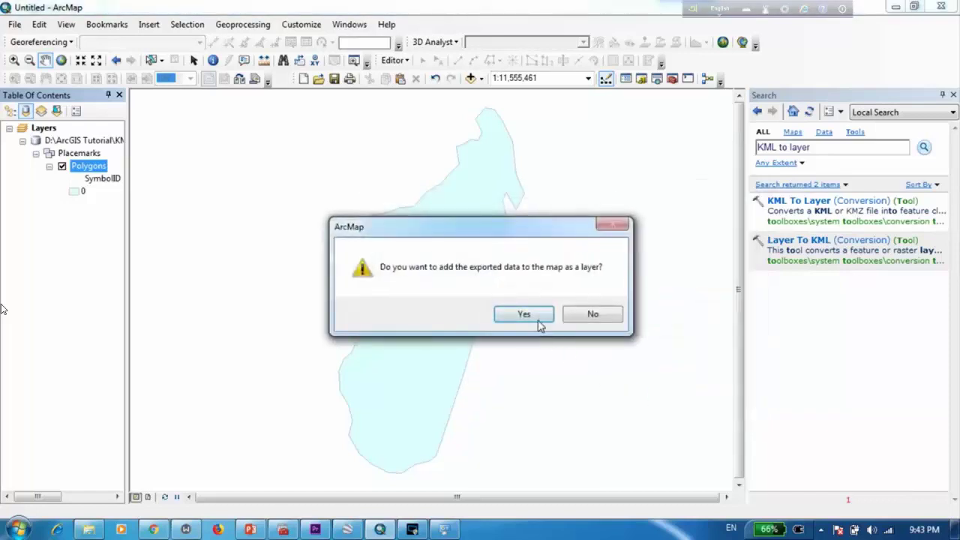
pyautogui.click(538, 321)
# Remove the imported KML geodatabase layers from the map.
pyautogui.rightClick(84, 179)
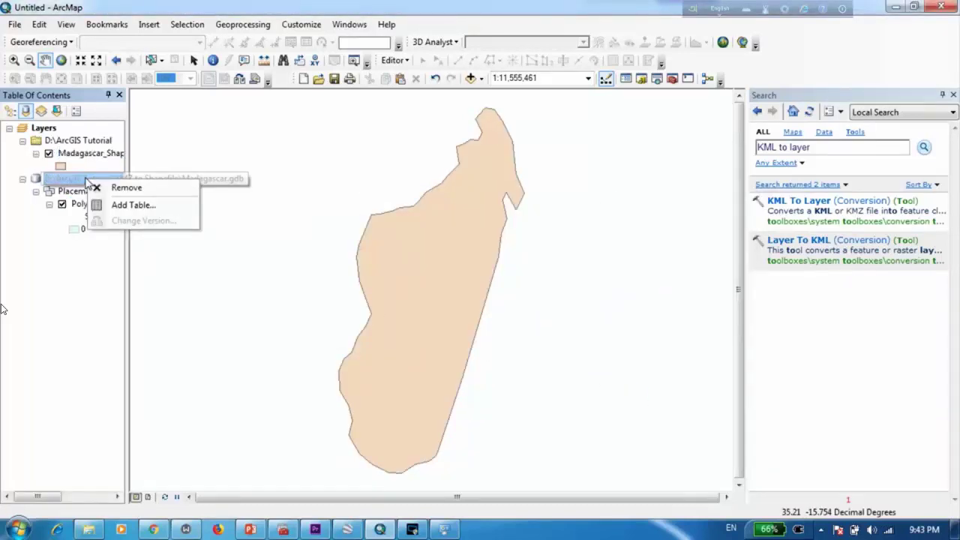
pyautogui.click(124, 187)
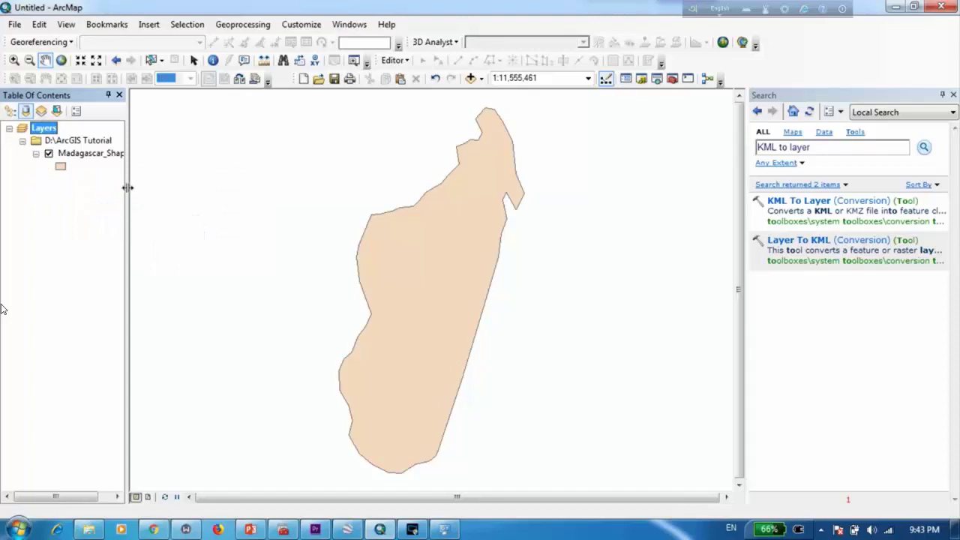
pyautogui.scroll(1, 474, 303)
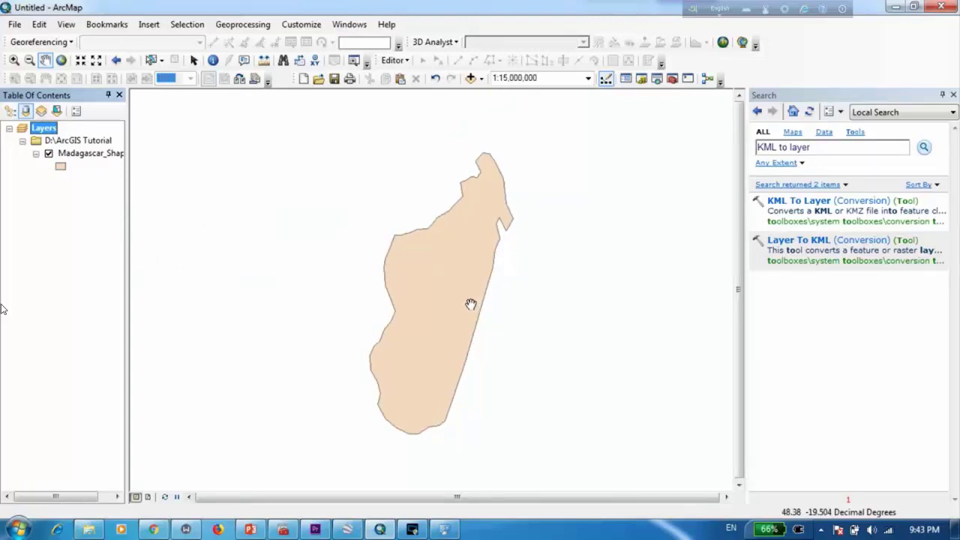
# Check the Madagascar shapefile layer's coordinate system (GCS_WGS_1984) in its Source properties.
pyautogui.click(90, 153)
pyautogui.rightClick(91, 154)
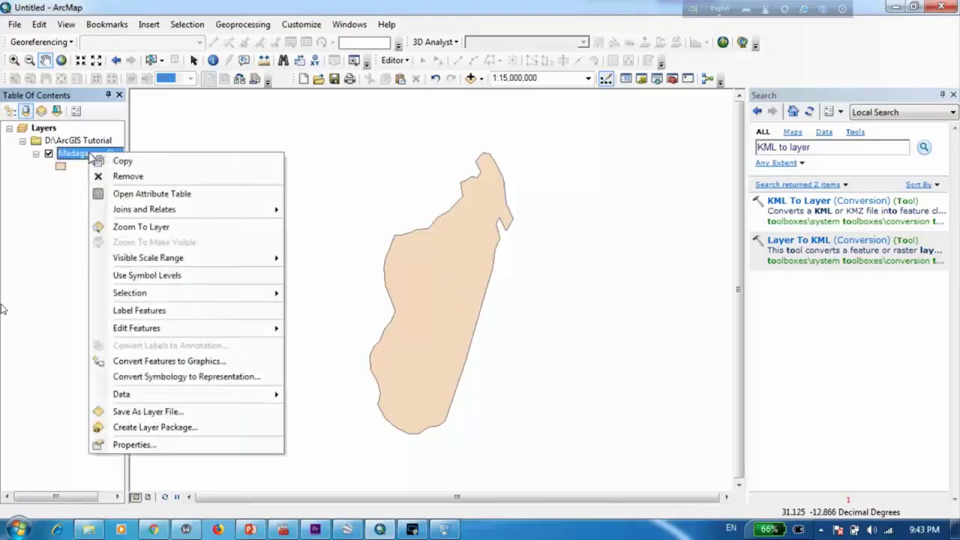
pyautogui.click(166, 446)
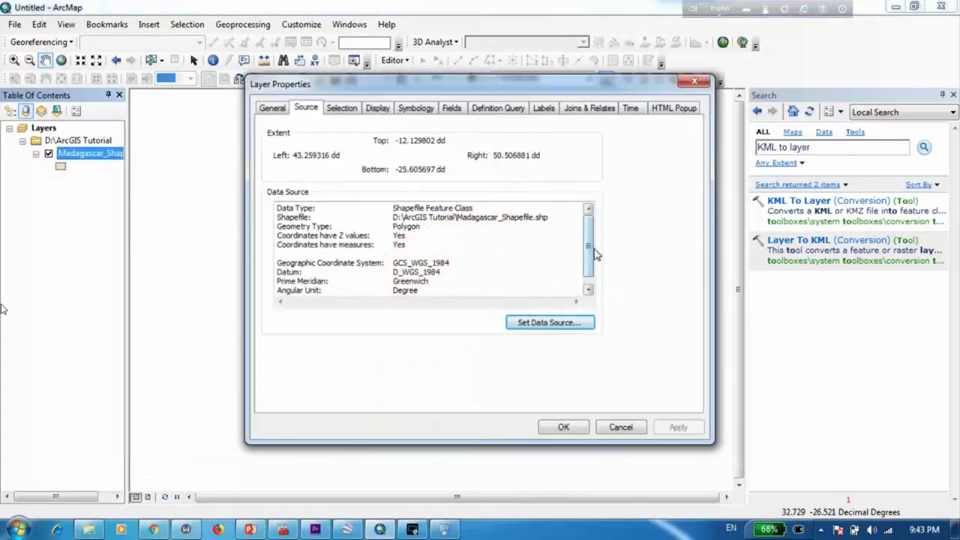
pyautogui.scroll(-1, 591, 253)
pyautogui.moveTo(277, 253); pyautogui.dragTo(444, 263)
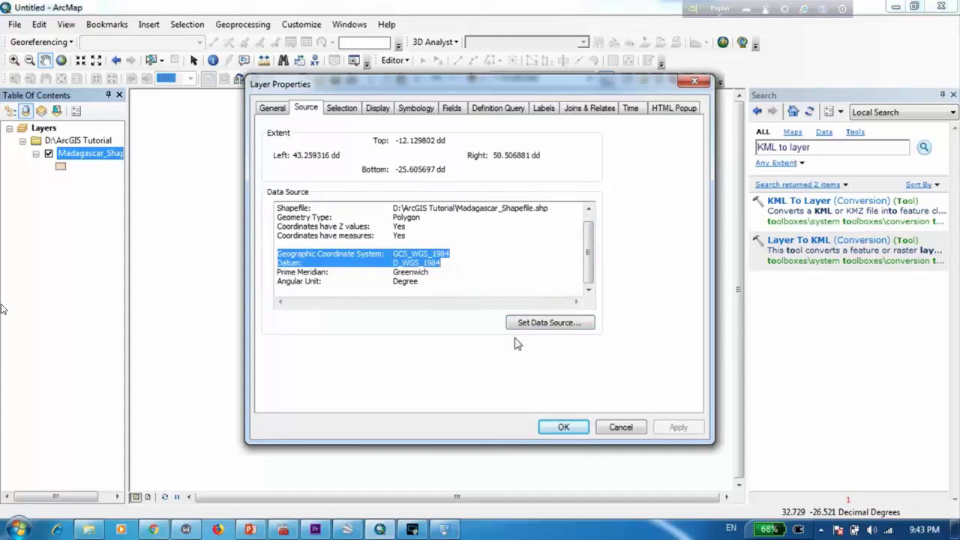
pyautogui.click(563, 426)
# Add the Imagery with Labels basemap beneath the Madagascar shapefile.
pyautogui.click(88, 182)
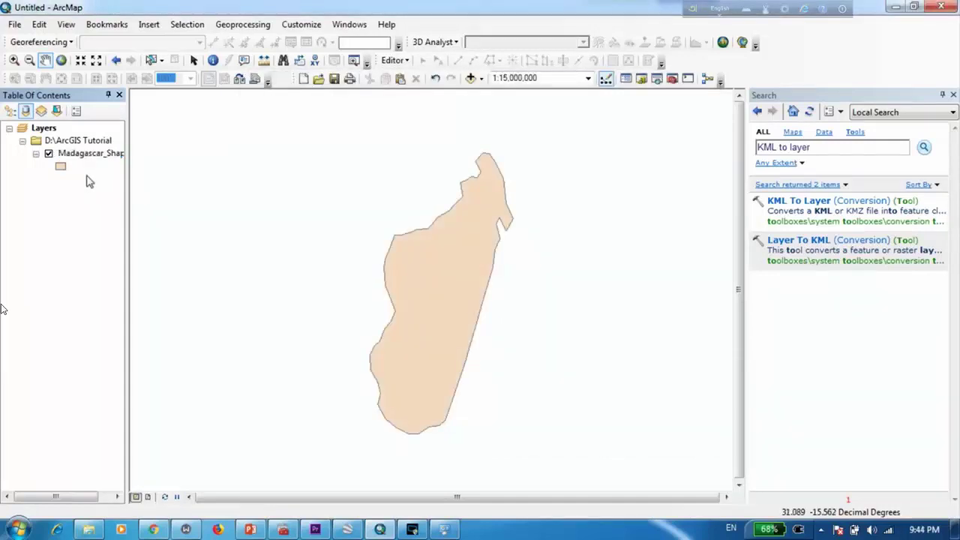
pyautogui.click(15, 25)
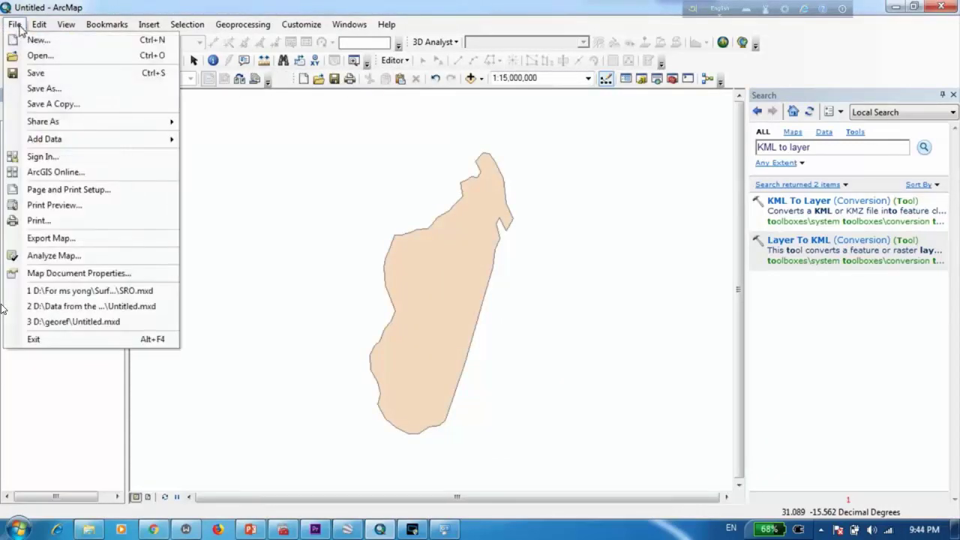
pyautogui.moveTo(77, 141)
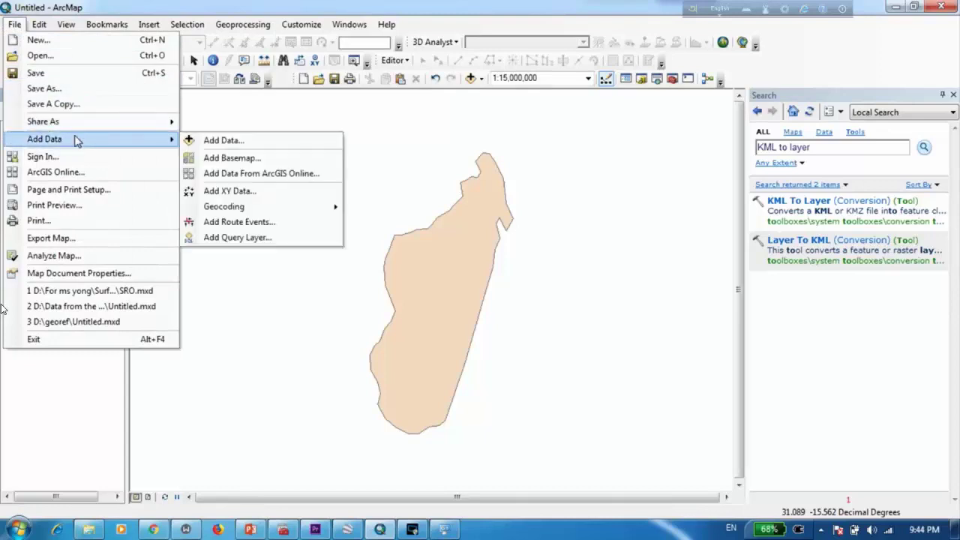
pyautogui.click(289, 159)
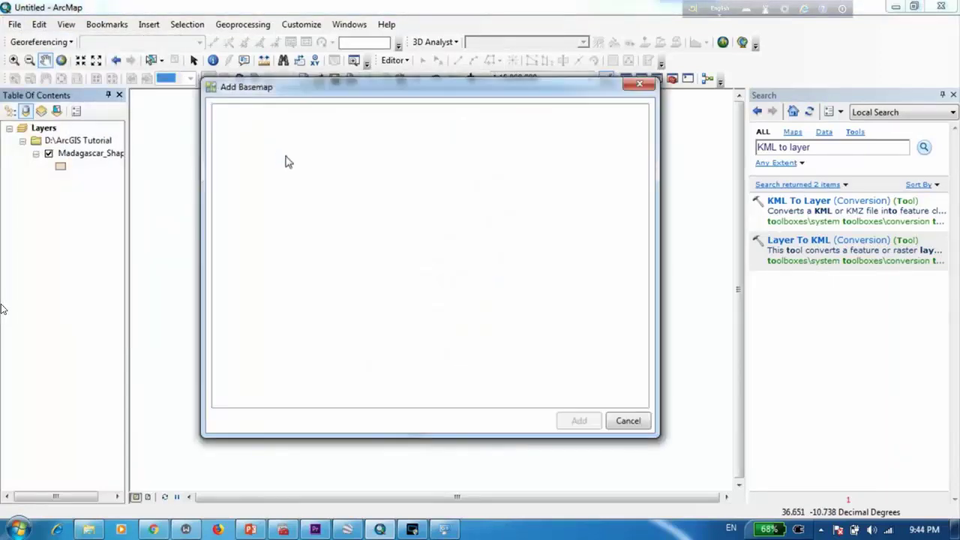
pyautogui.click(355, 189)
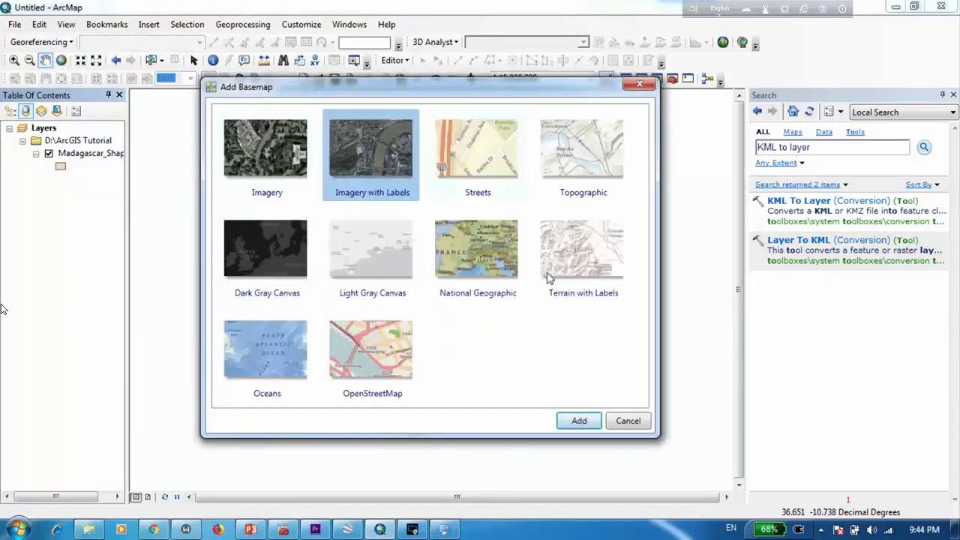
pyautogui.click(572, 422)
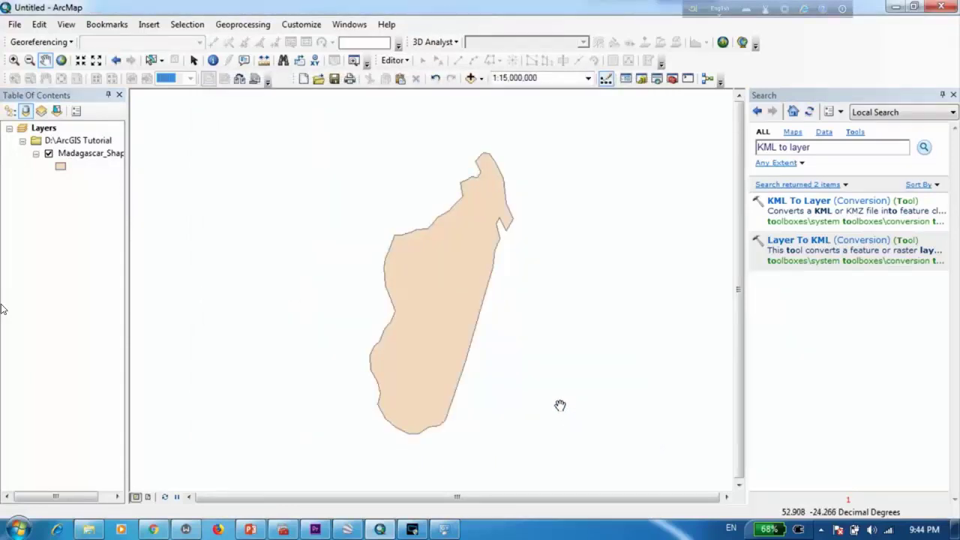